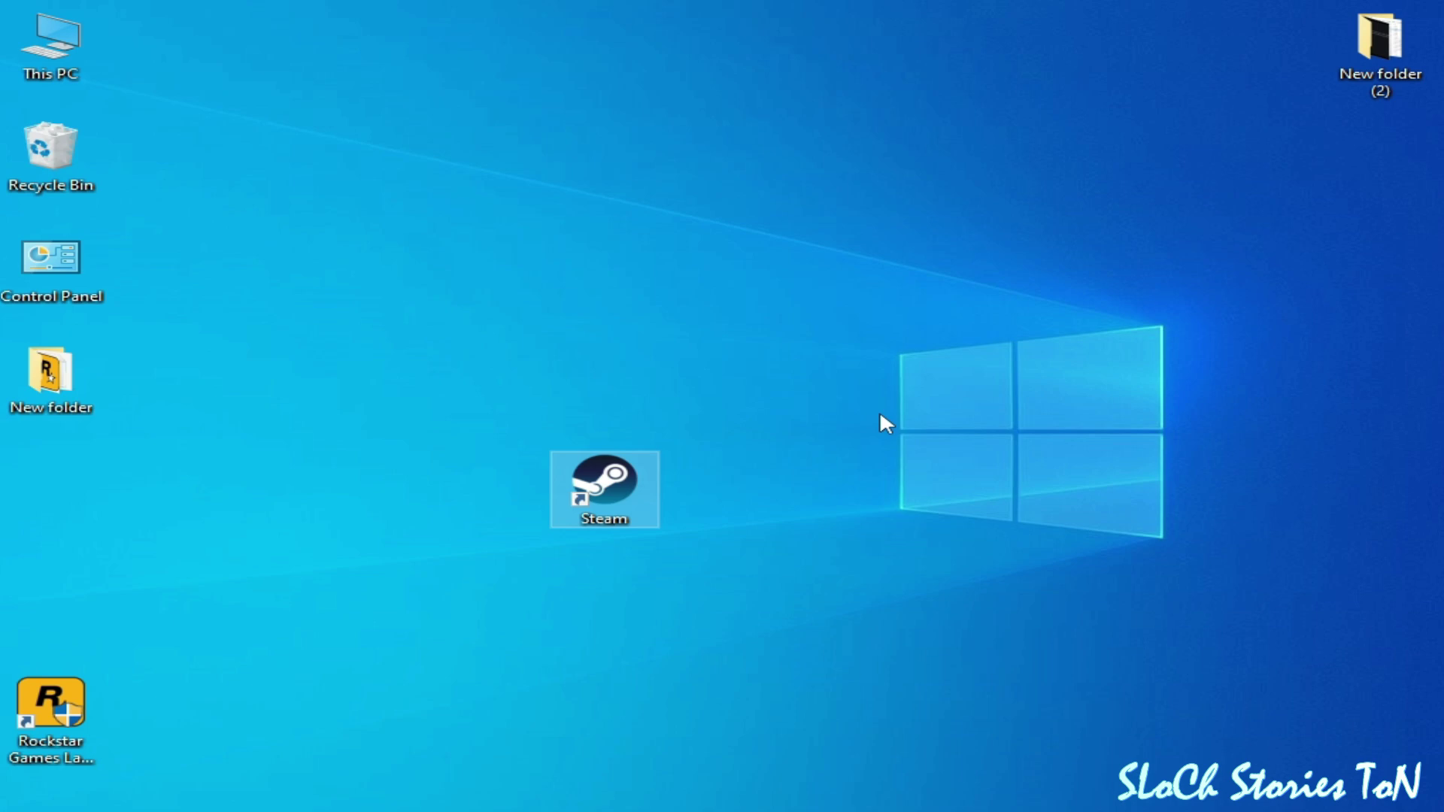
Step: Open the folder that contains the program behind the desktop Steam shortcut and place its window fully on screen
right_click(617, 481)
left_click(783, 287)
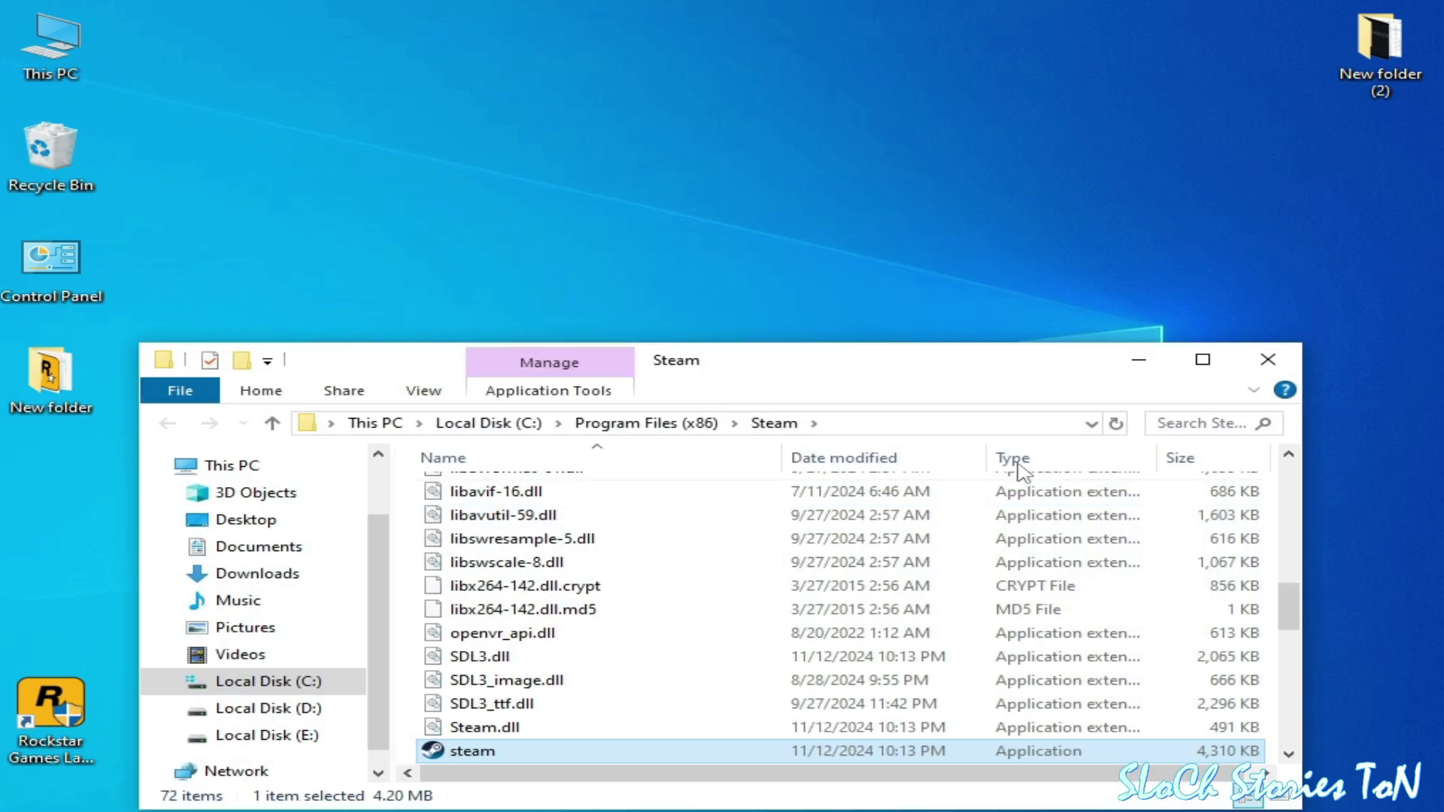
left_click_drag(935, 364, 989, 166)
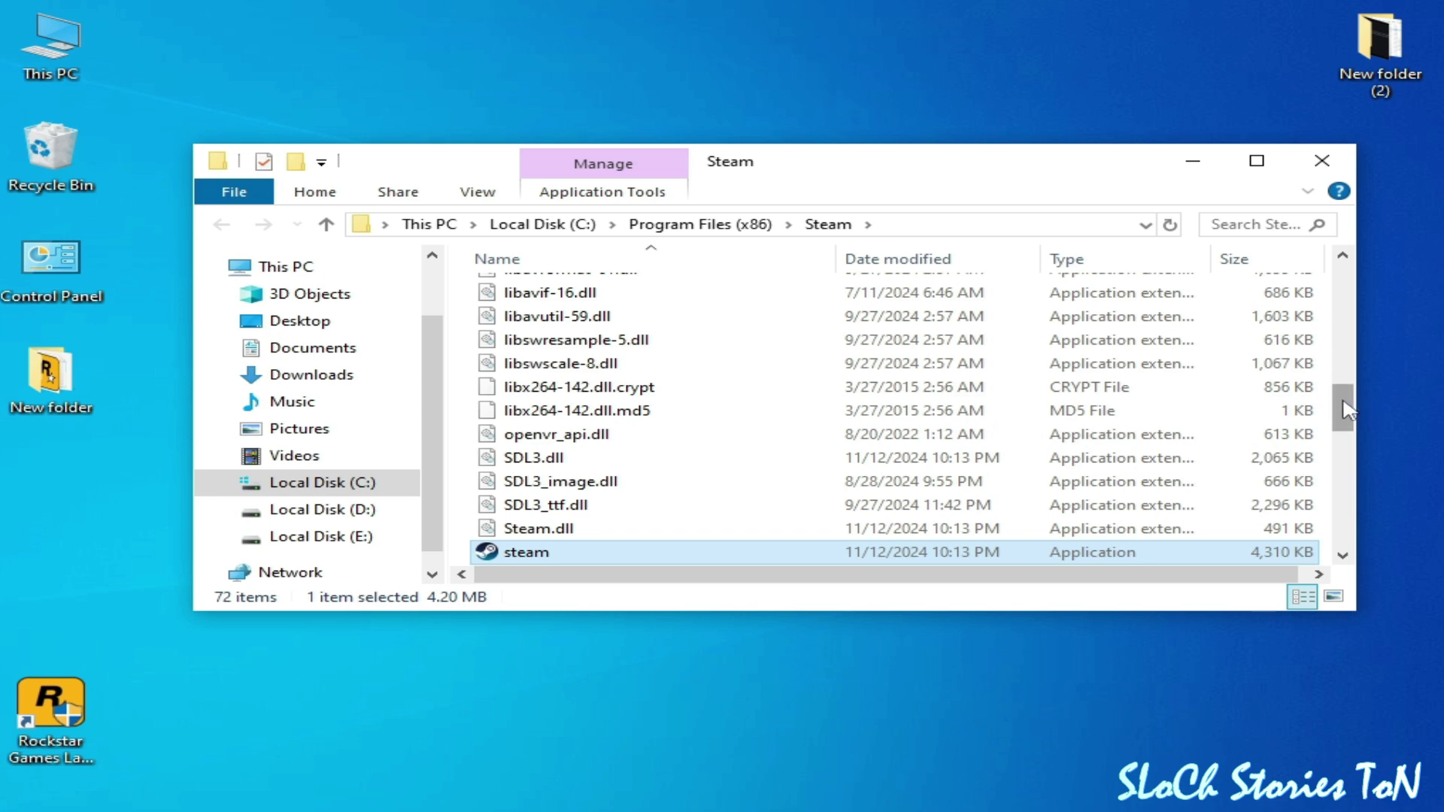
Step: Set the steam application's compatibility properties to run the program as an administrator and apply the change
scroll(1344, 410, "down", 2)
right_click(527, 402)
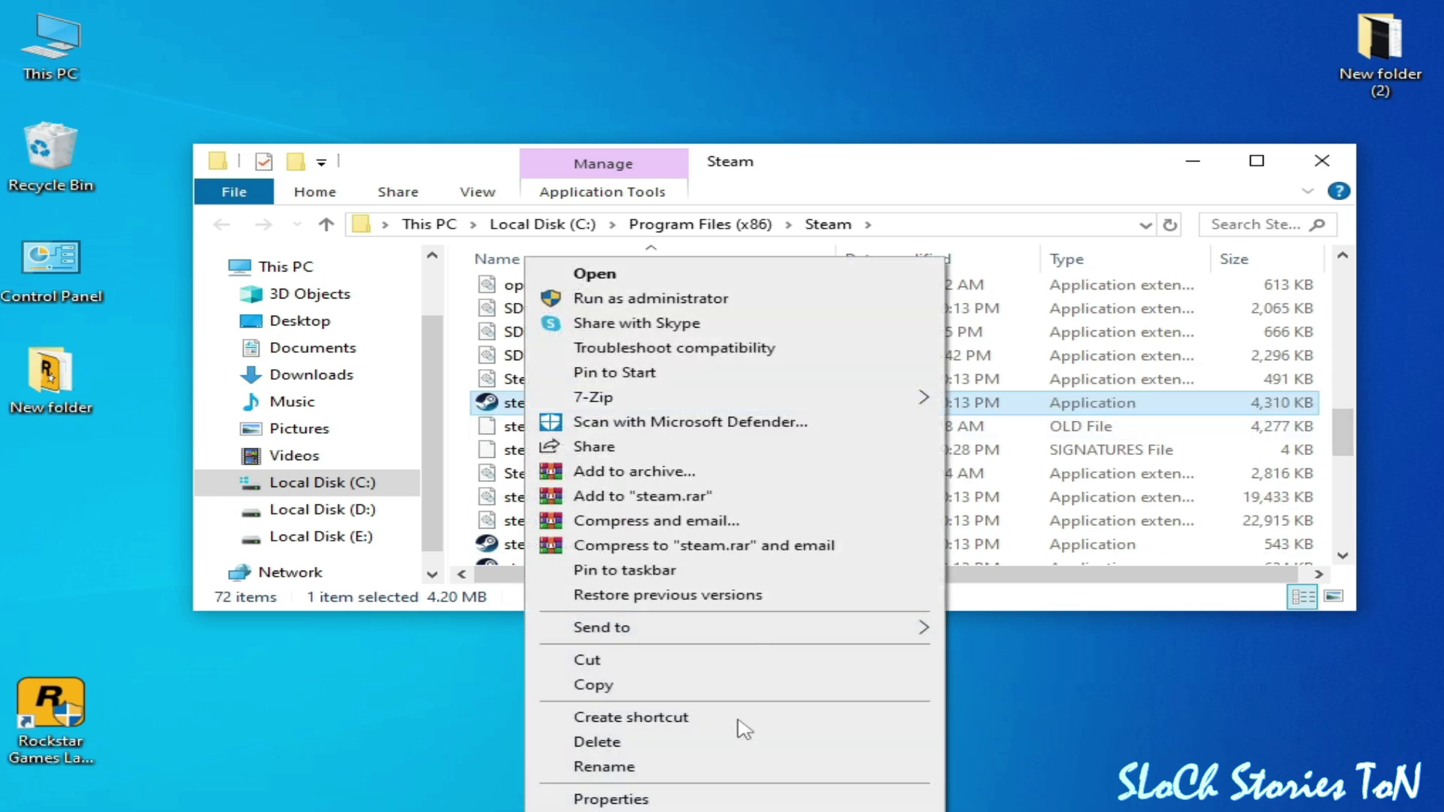
left_click(636, 799)
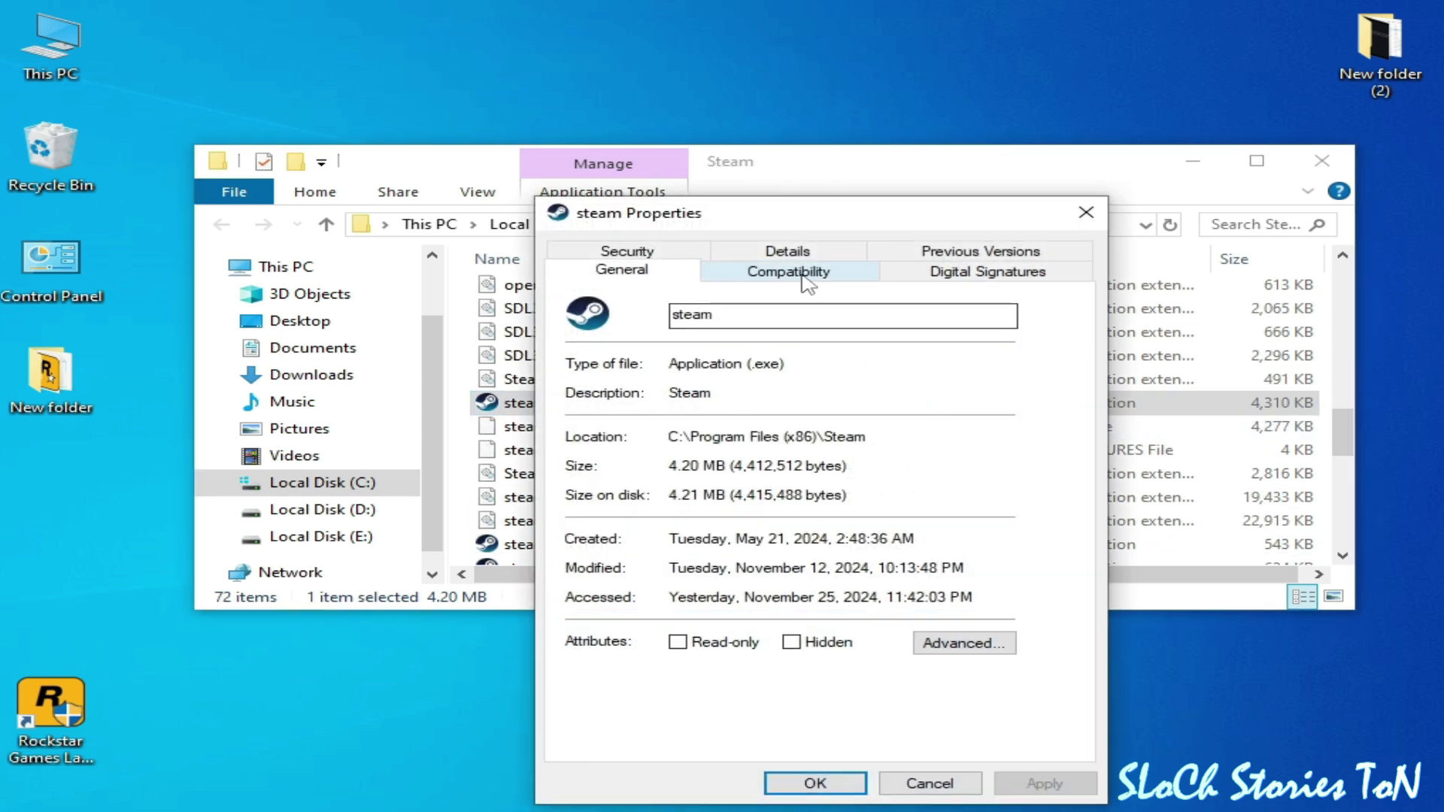
left_click(802, 276)
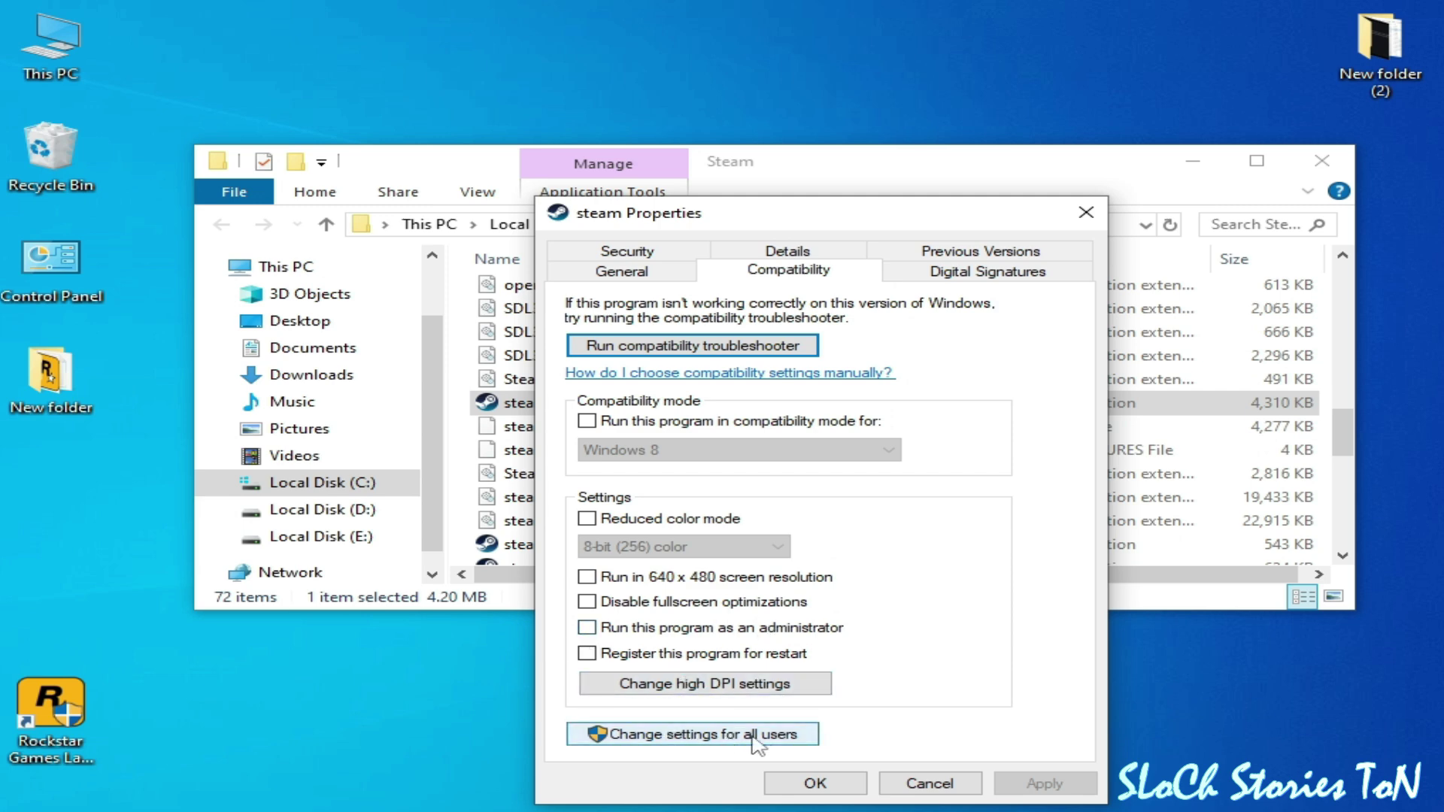
left_click(587, 627)
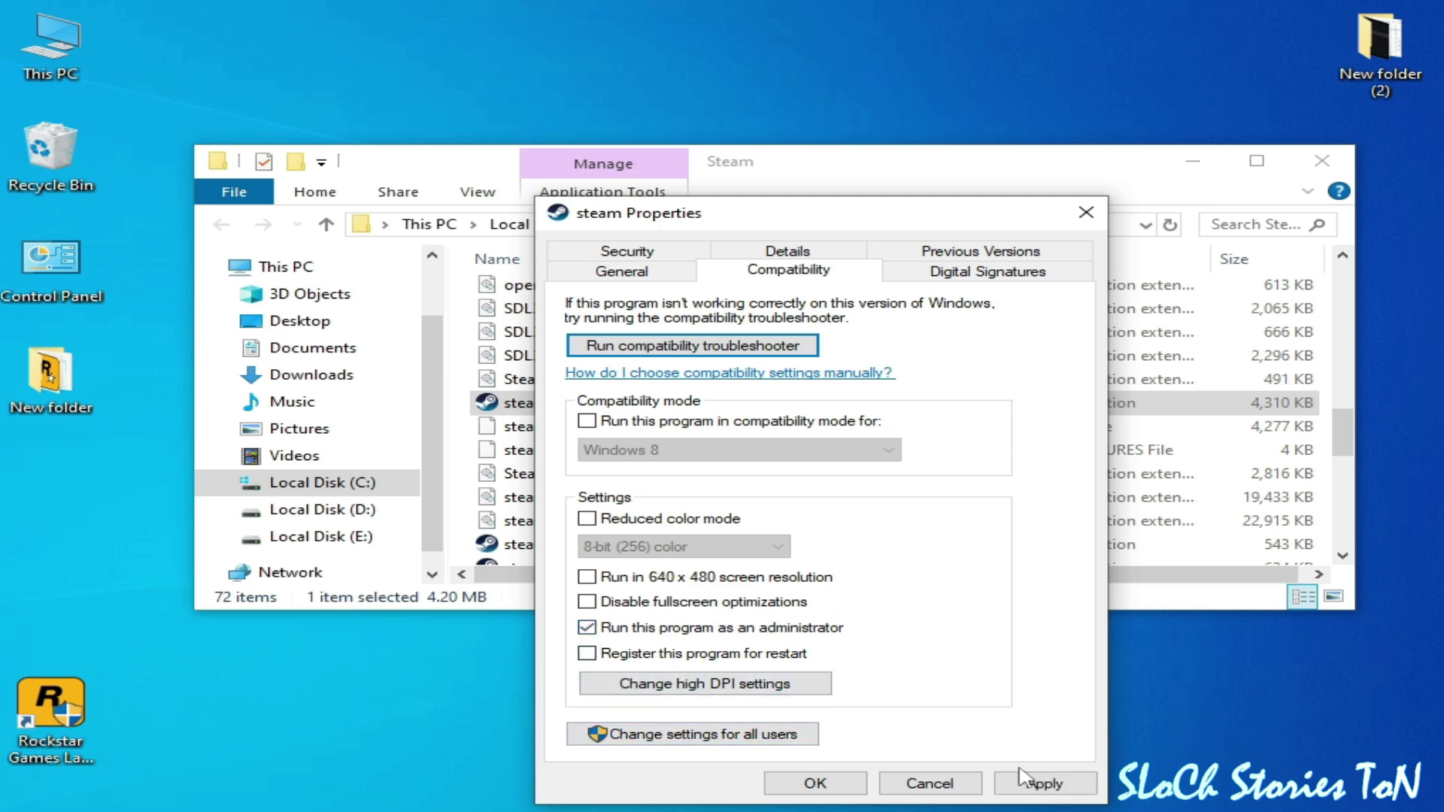
left_click(1040, 782)
Step: Enable running steam as an administrator for all users, with compatibility mode left off, and confirm the all-users settings
left_click(701, 736)
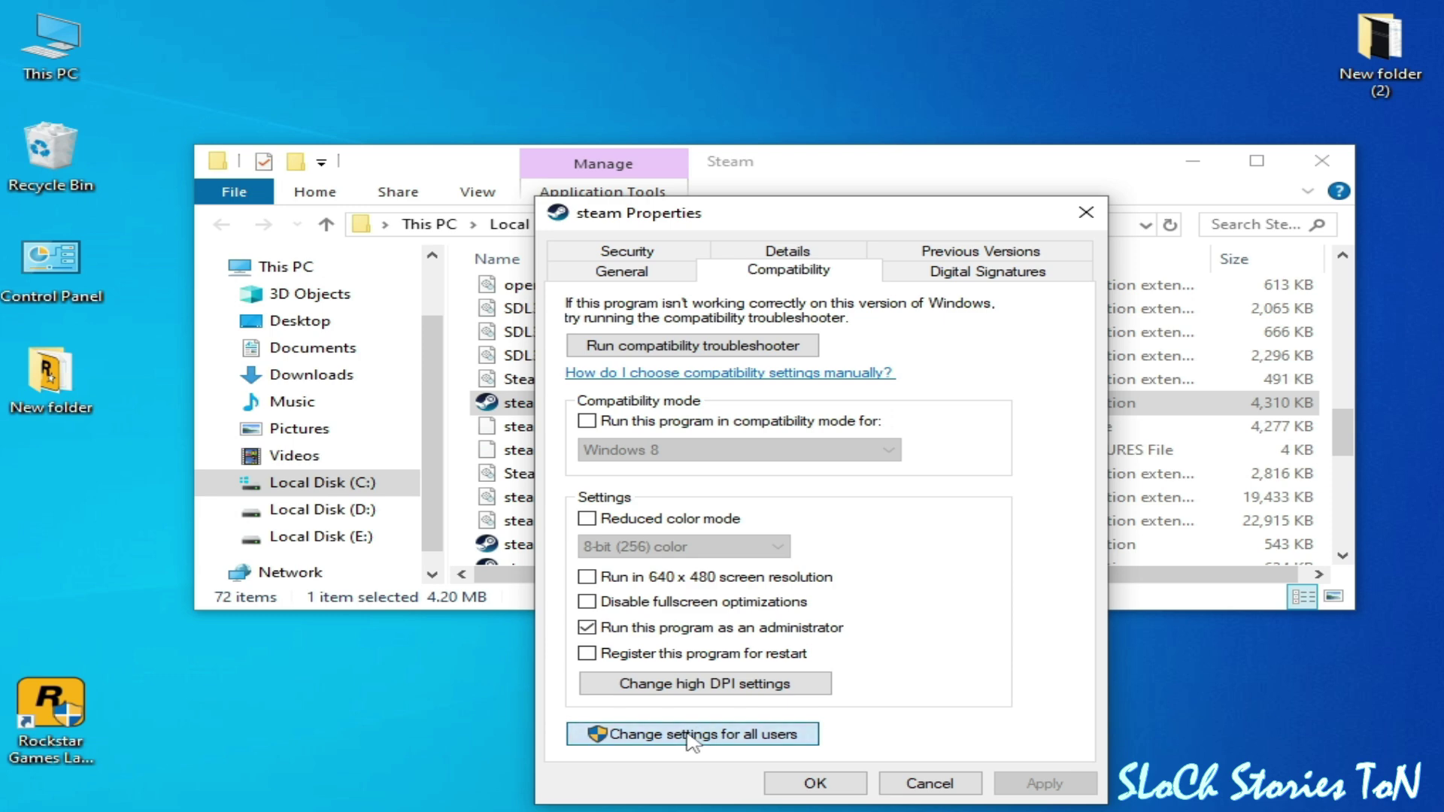
left_click(636, 460)
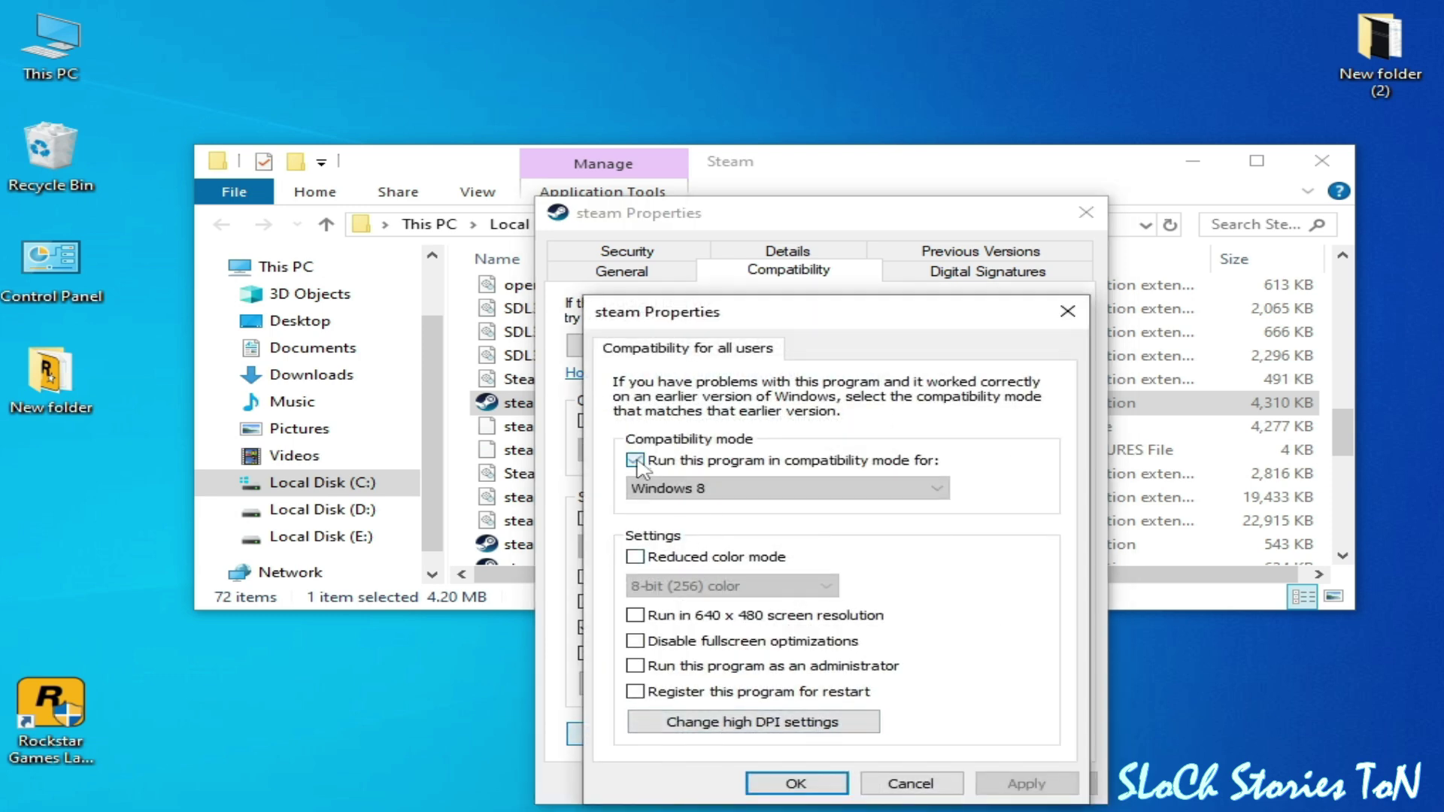
left_click(636, 460)
left_click(635, 665)
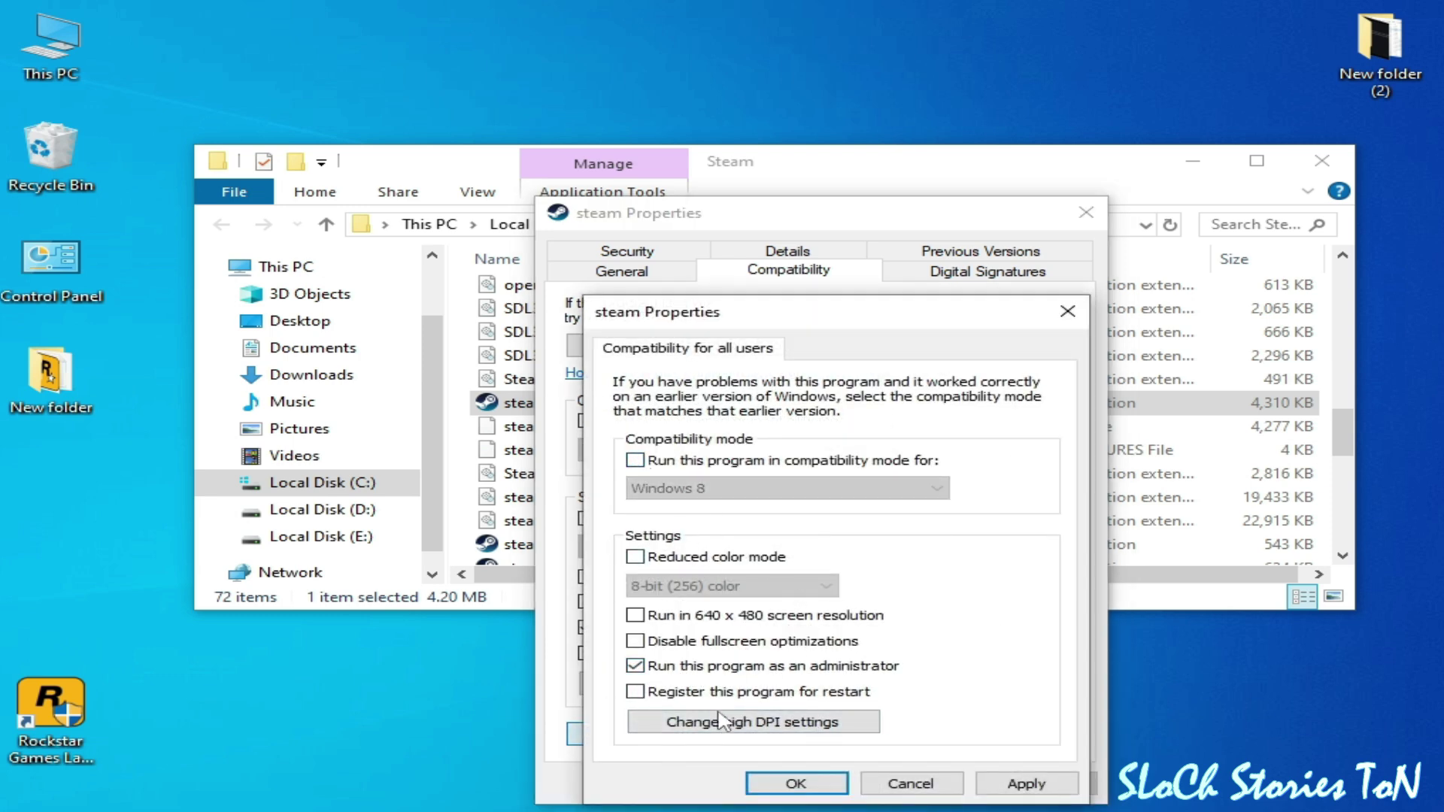
left_click(1026, 784)
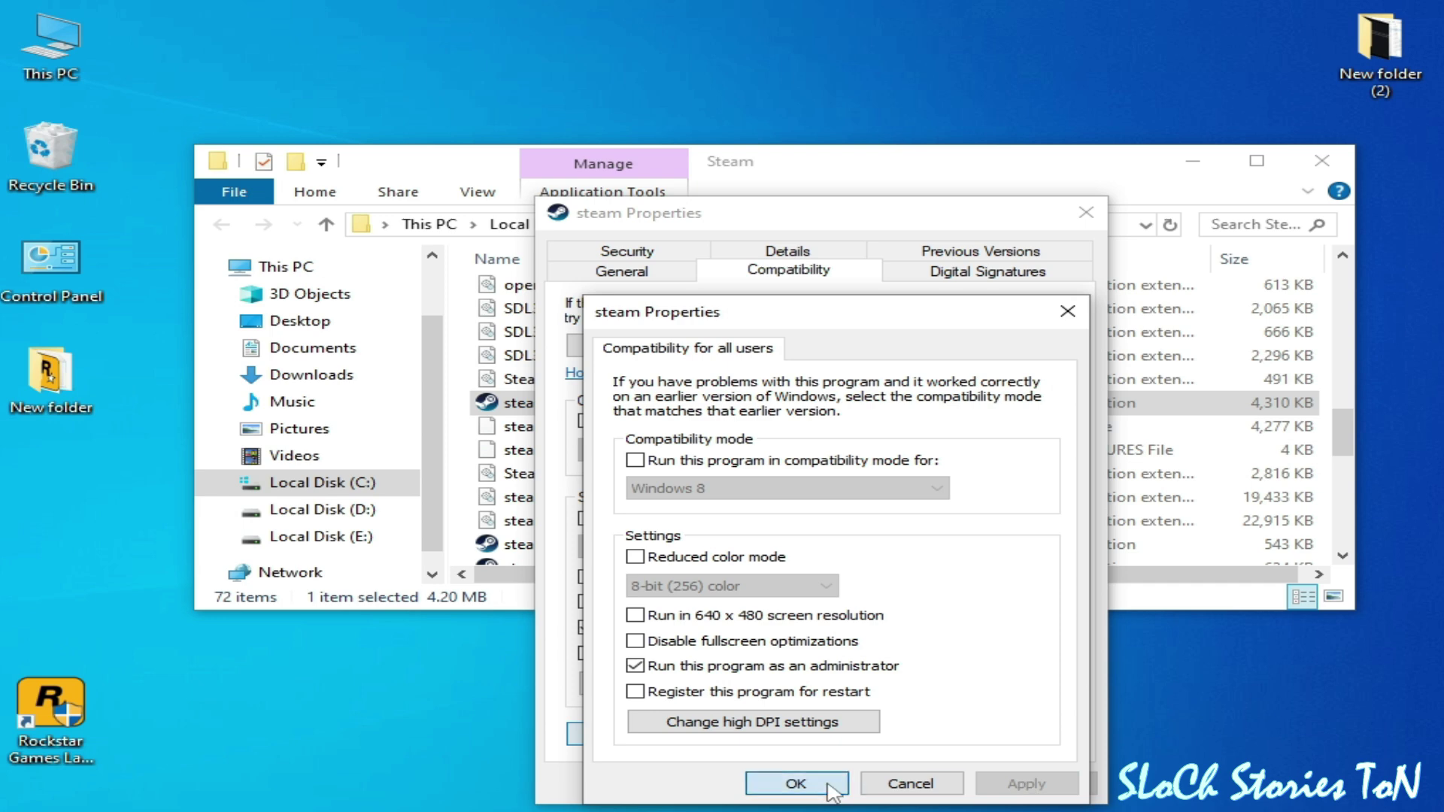
left_click(795, 783)
Step: Leave compatibility mode off for the steam application, confirm its properties and close the Steam folder
left_click(587, 421)
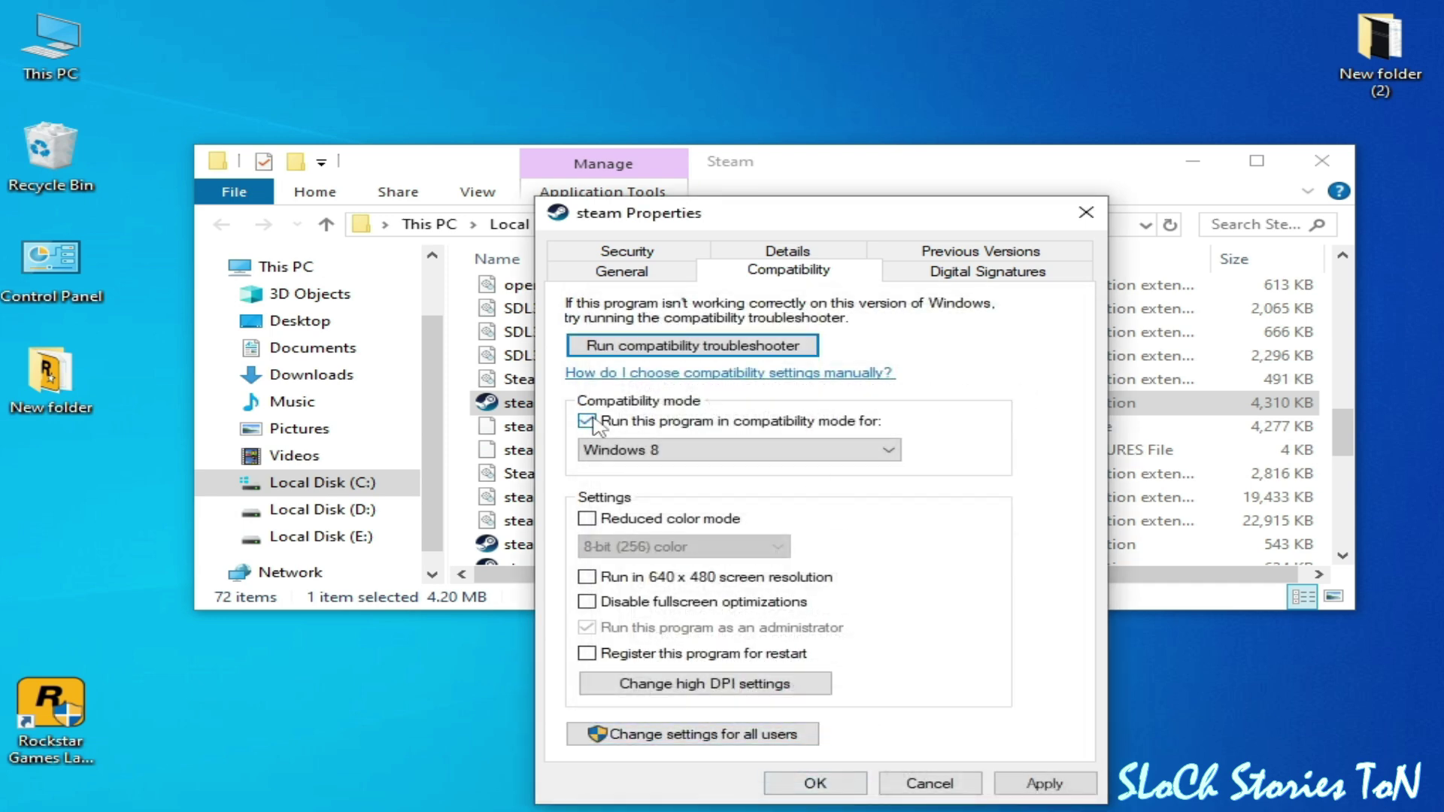
left_click(588, 421)
left_click(1014, 785)
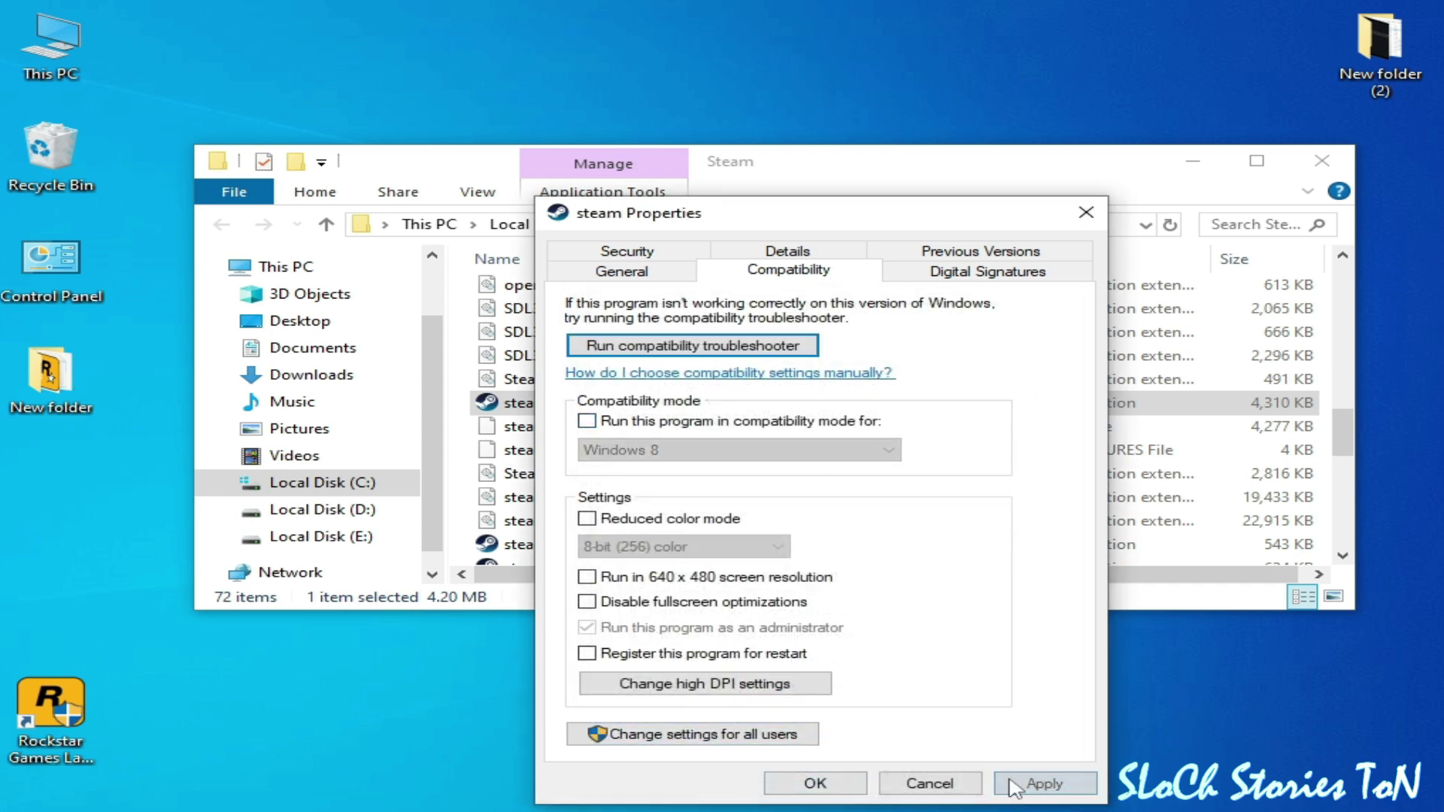
left_click(815, 782)
left_click(1322, 163)
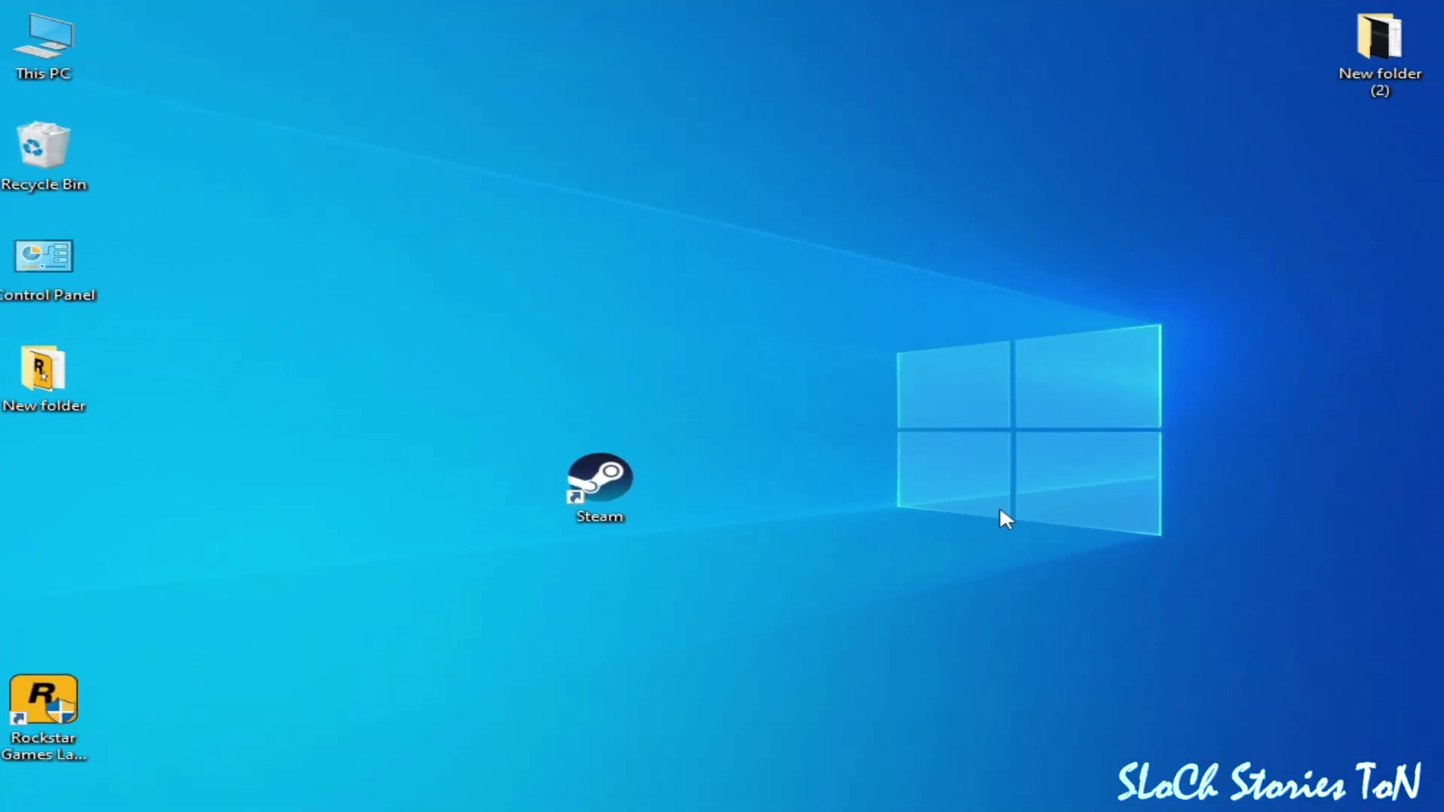
Step: Reapply Run this program as an administrator for all users in the desktop Steam shortcut's compatibility properties and confirm
right_click(571, 478)
left_click(674, 793)
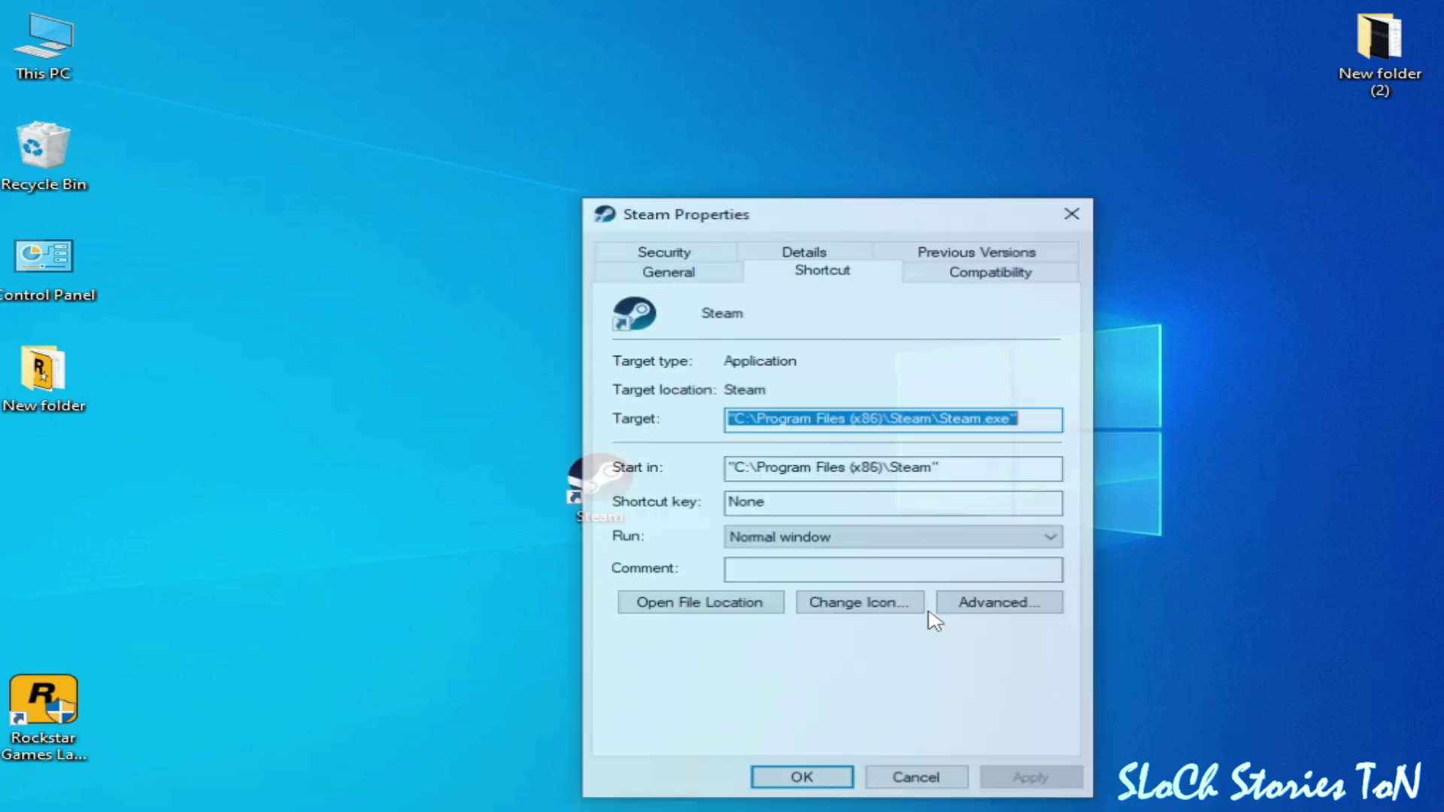
left_click(949, 275)
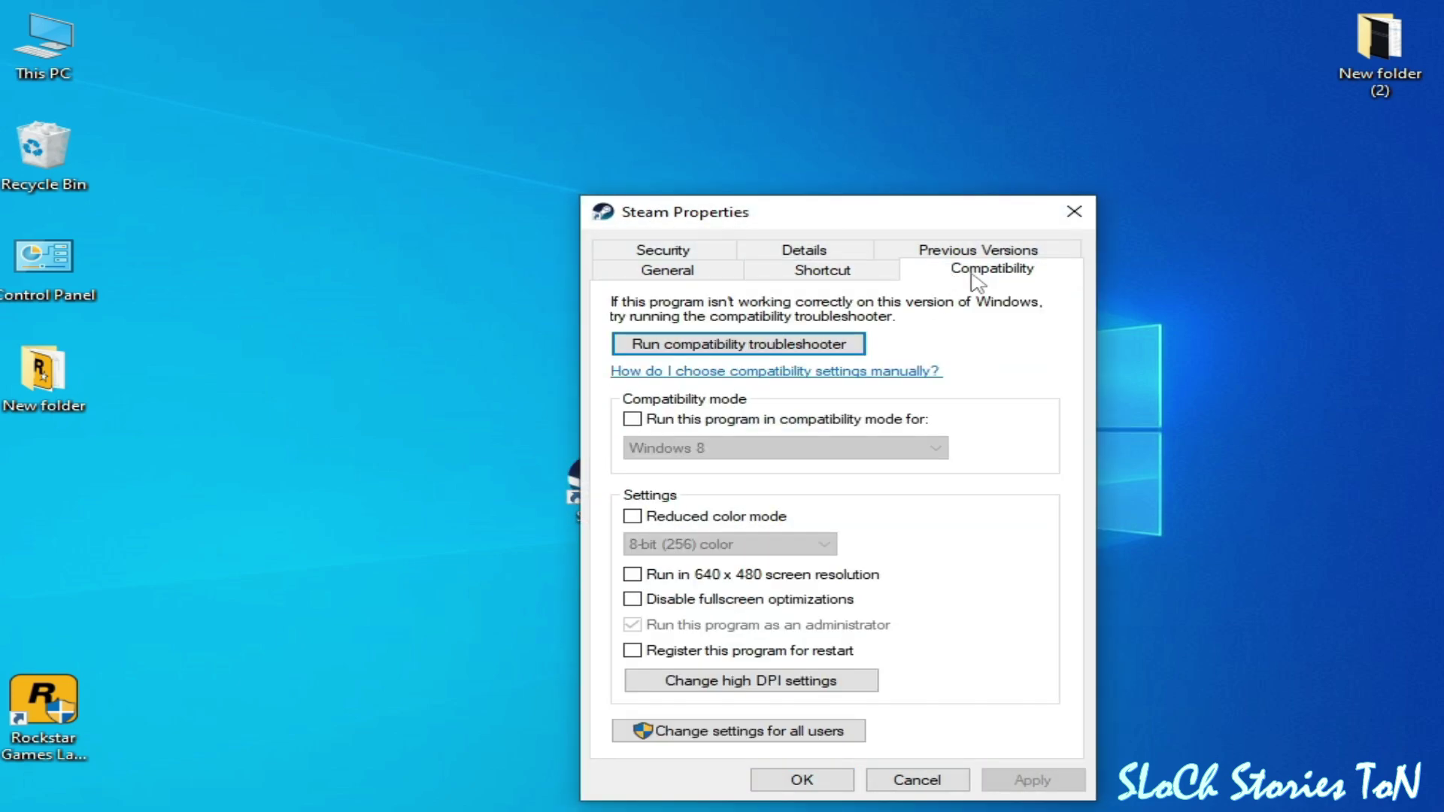
left_click(748, 733)
left_click(681, 662)
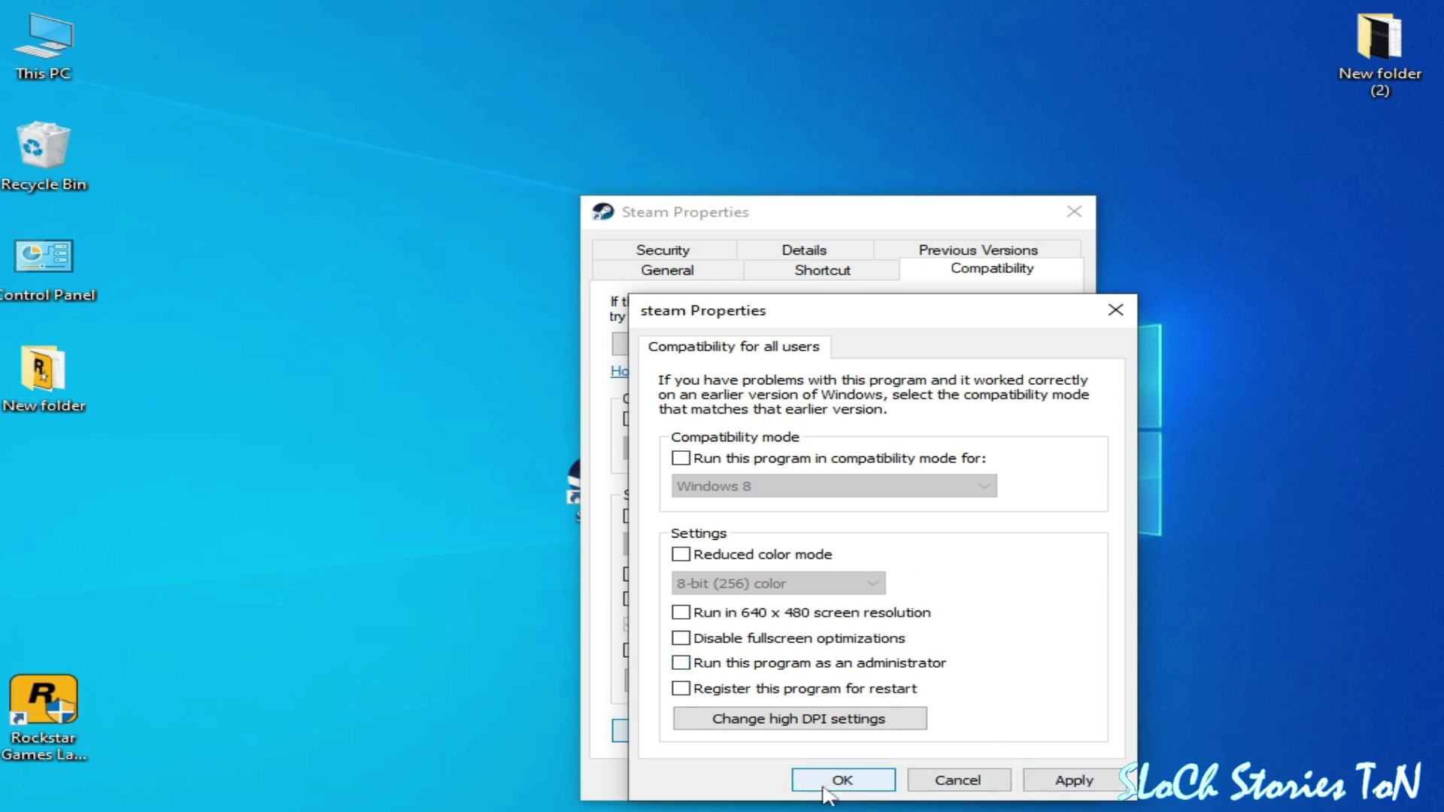
left_click(681, 663)
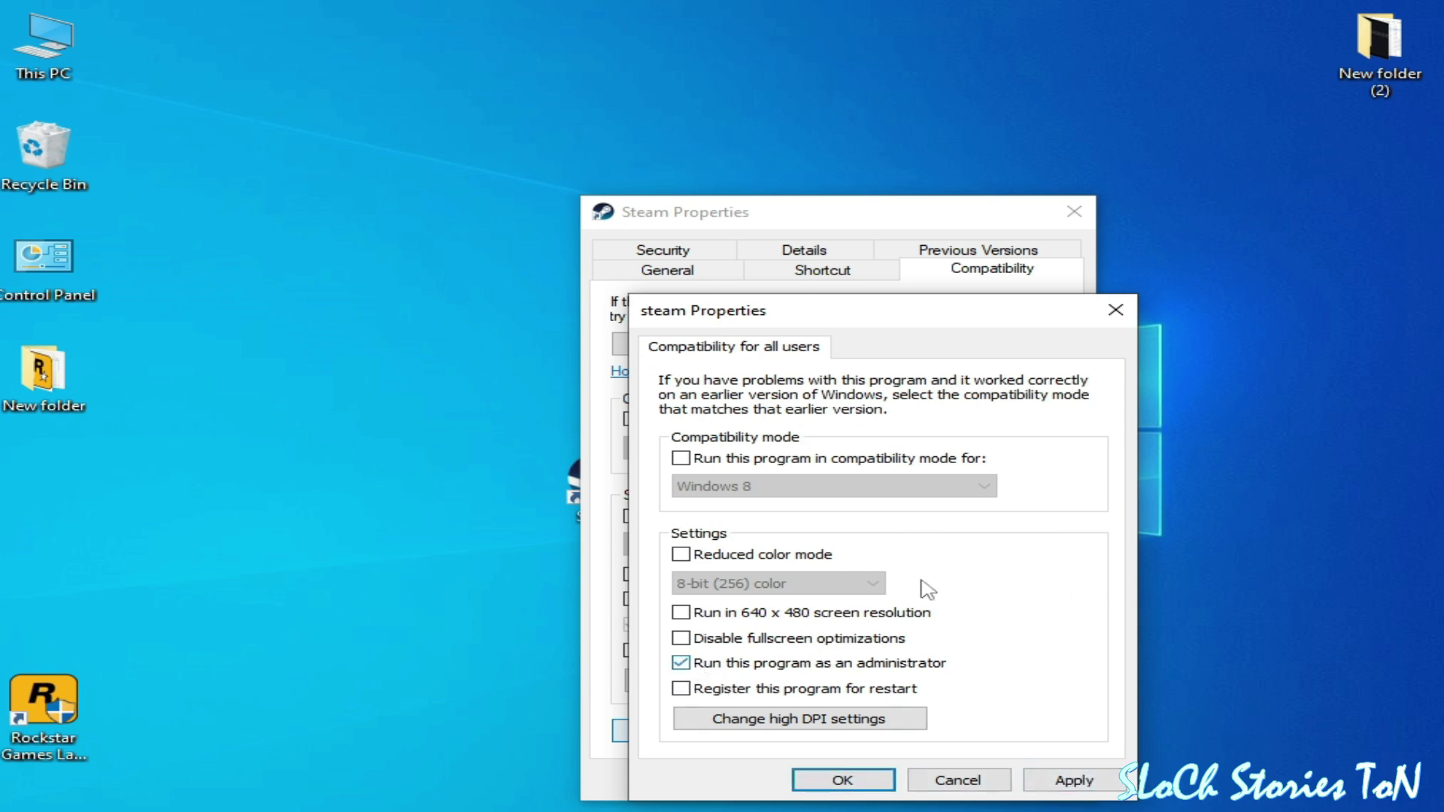
left_click(1055, 782)
left_click(842, 780)
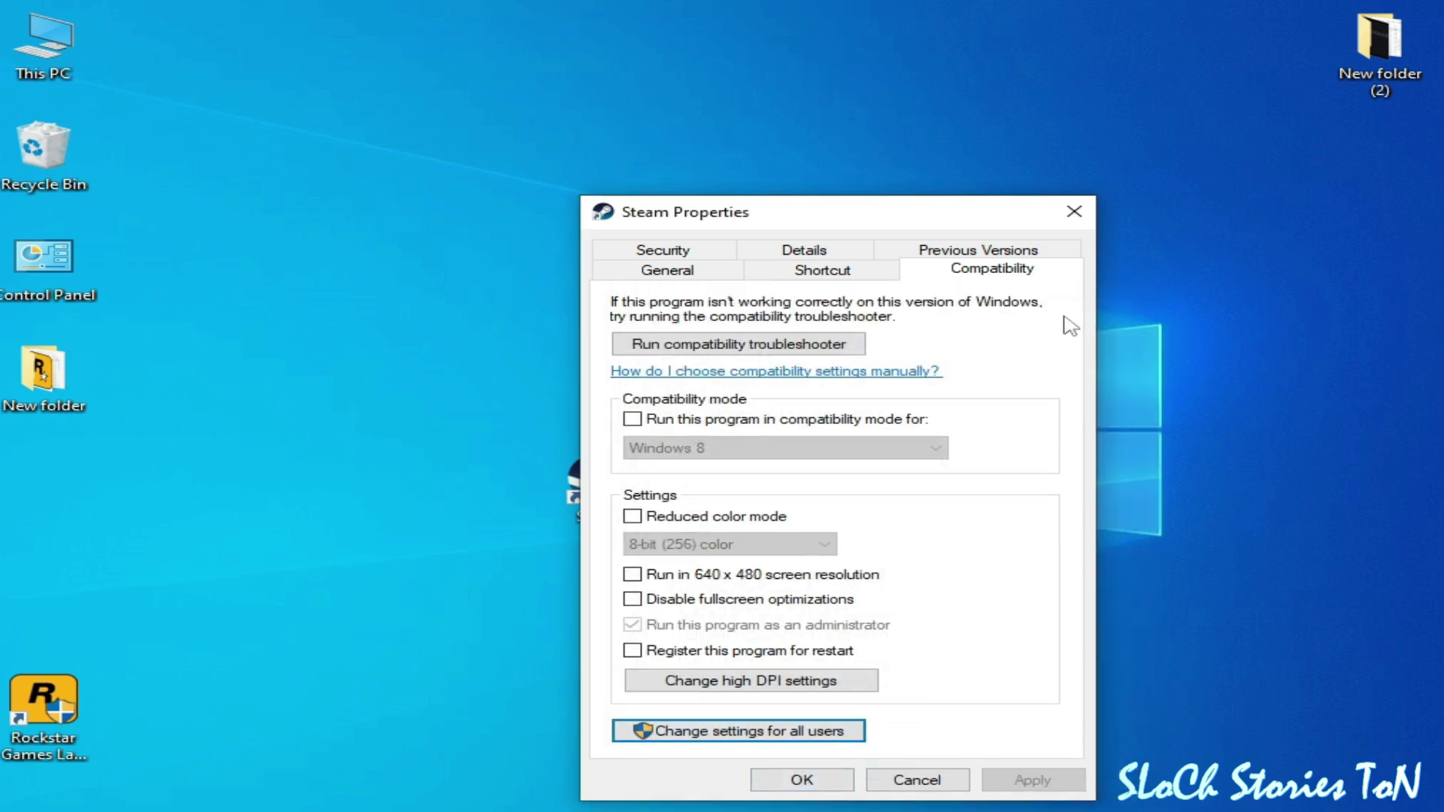
left_click(799, 782)
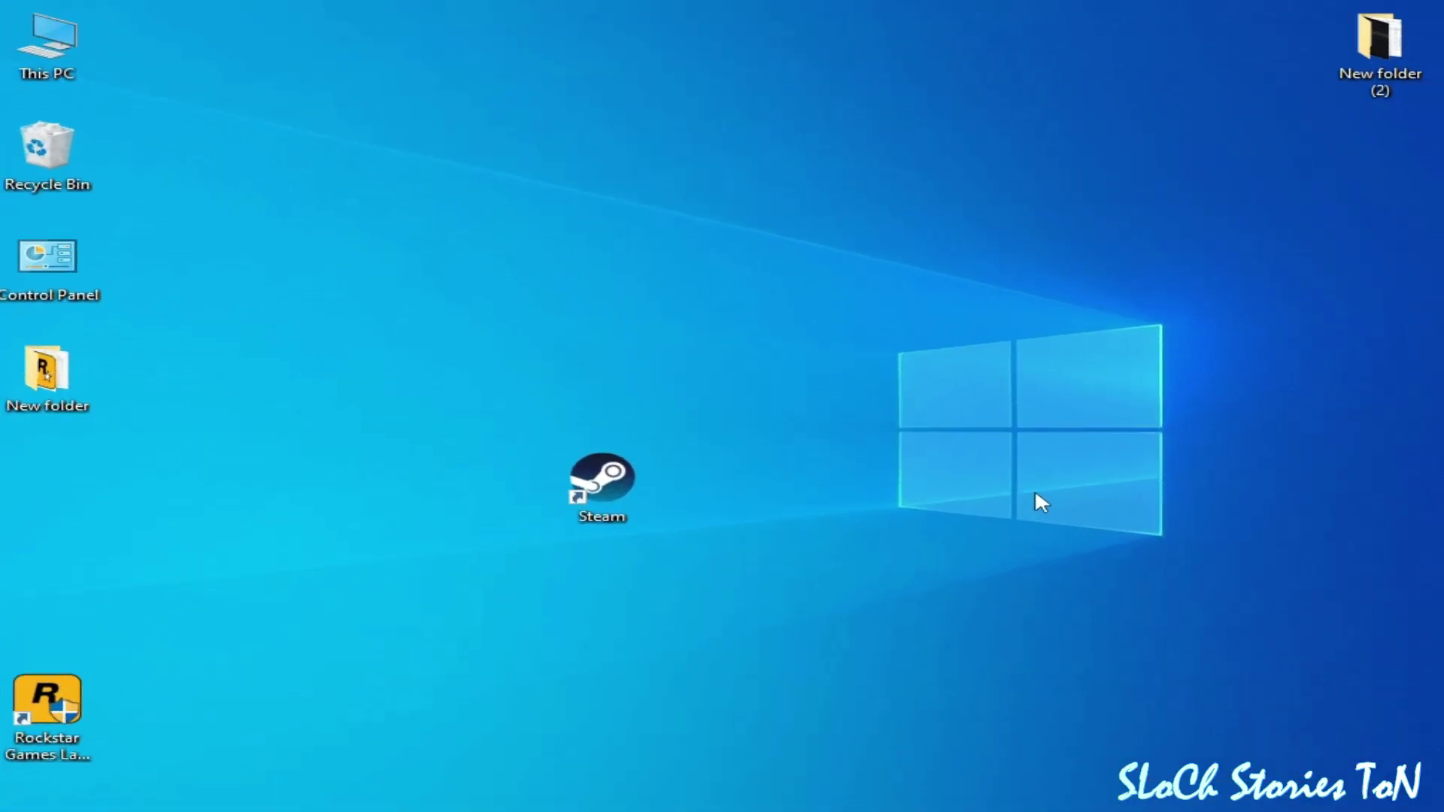
Step: Open the Documents folder from This PC
right_click(70, 42)
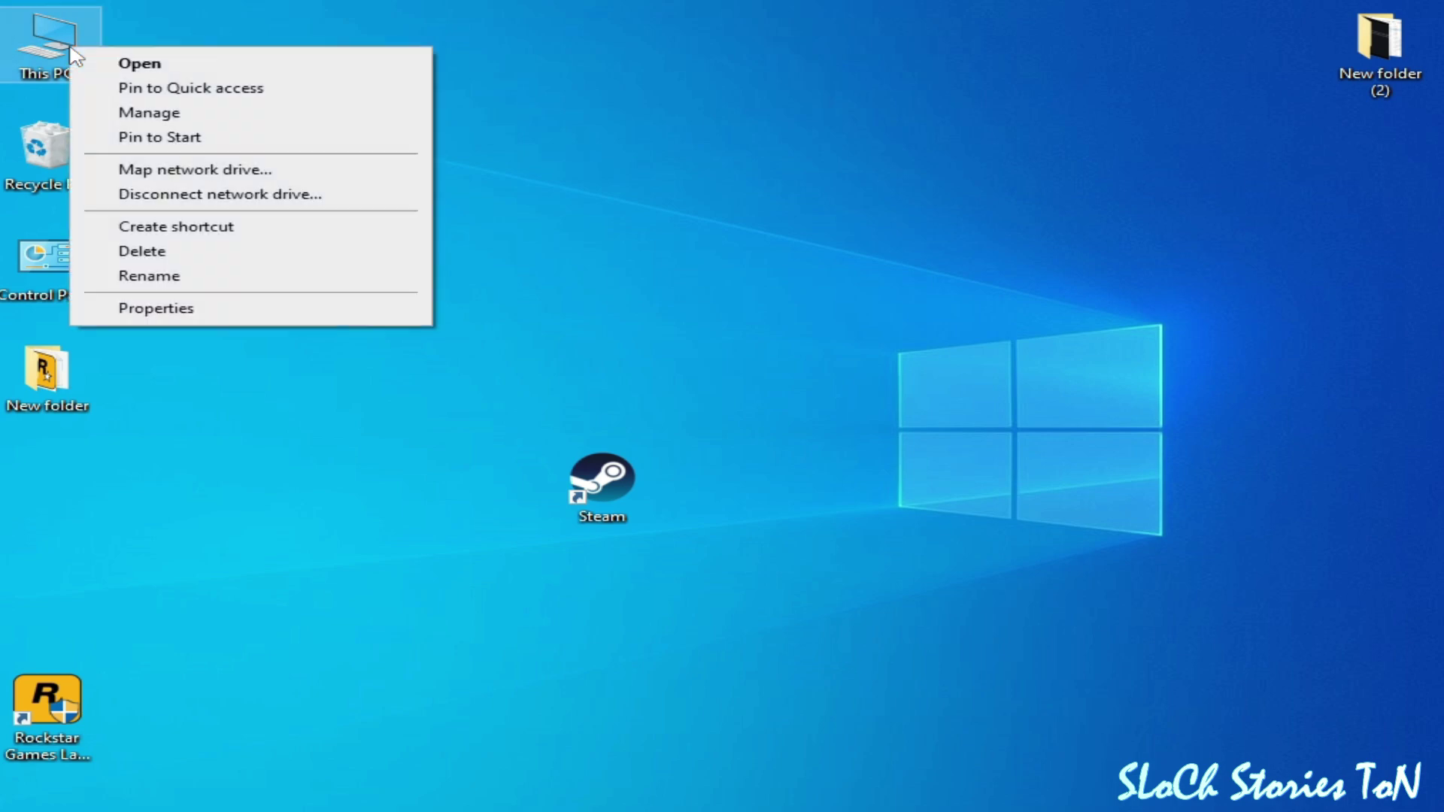
left_click(121, 62)
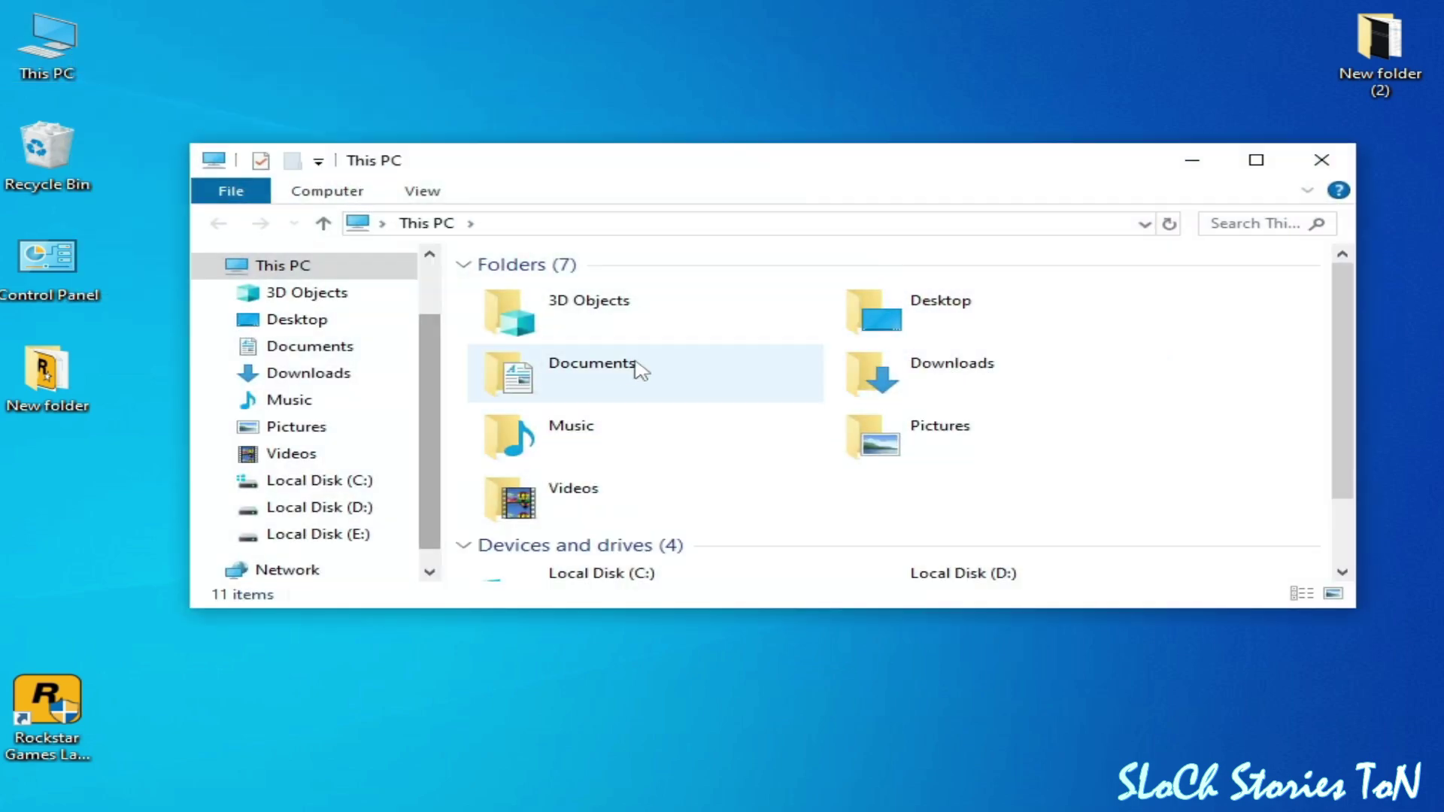
left_click(594, 382)
double_click(592, 376)
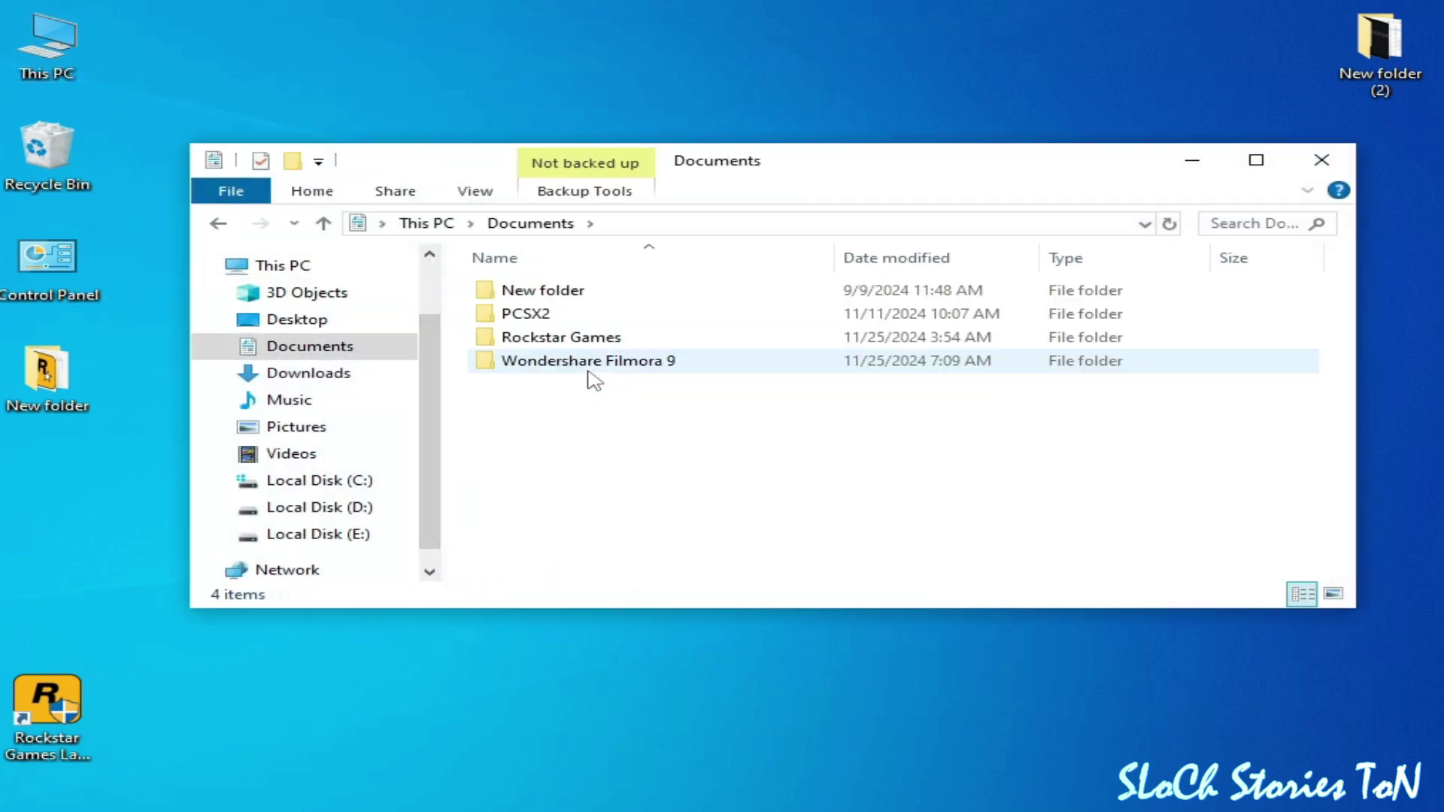
Step: Rename the Rockstar Games folder in Documents to "Rockstar Games-old"
right_click(555, 345)
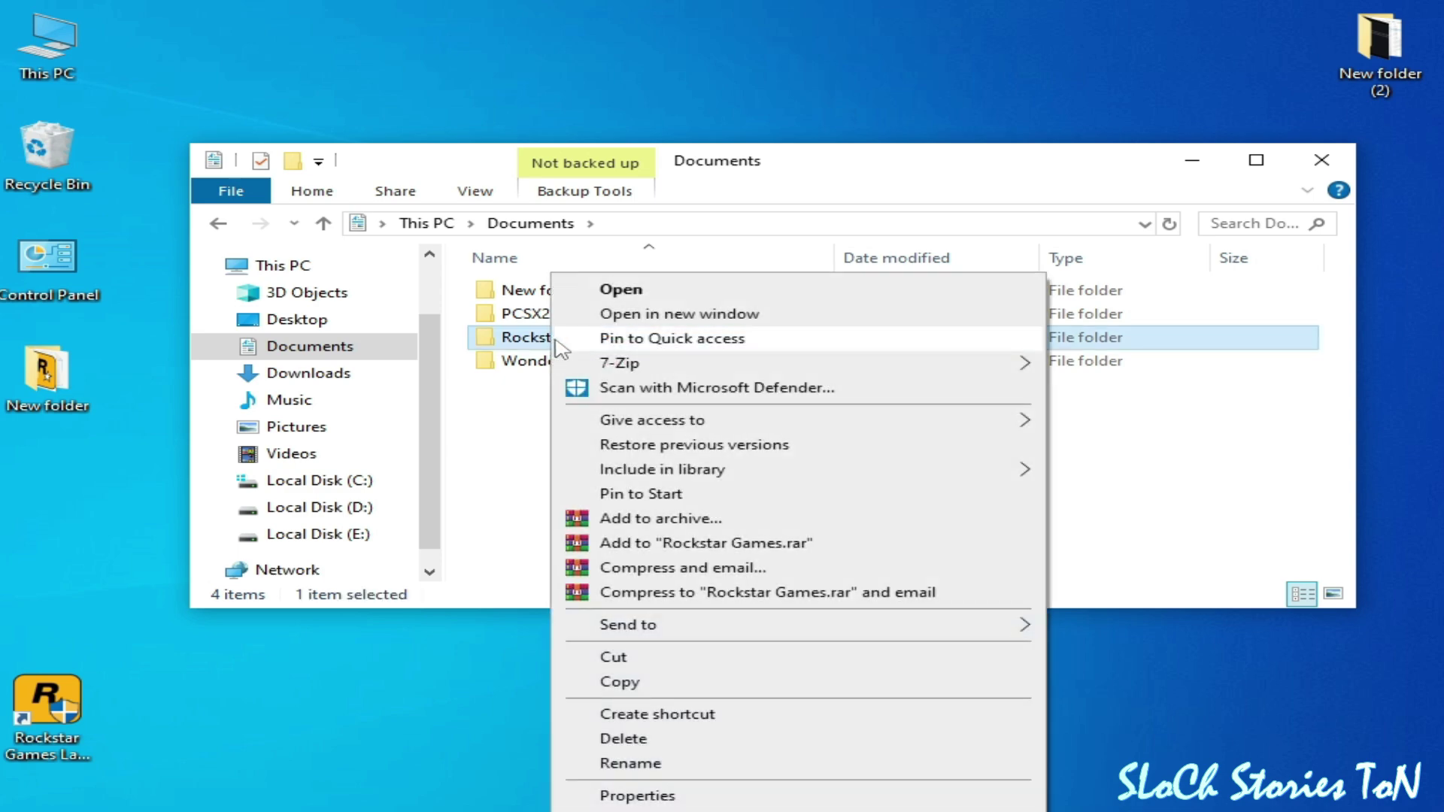
left_click(659, 763)
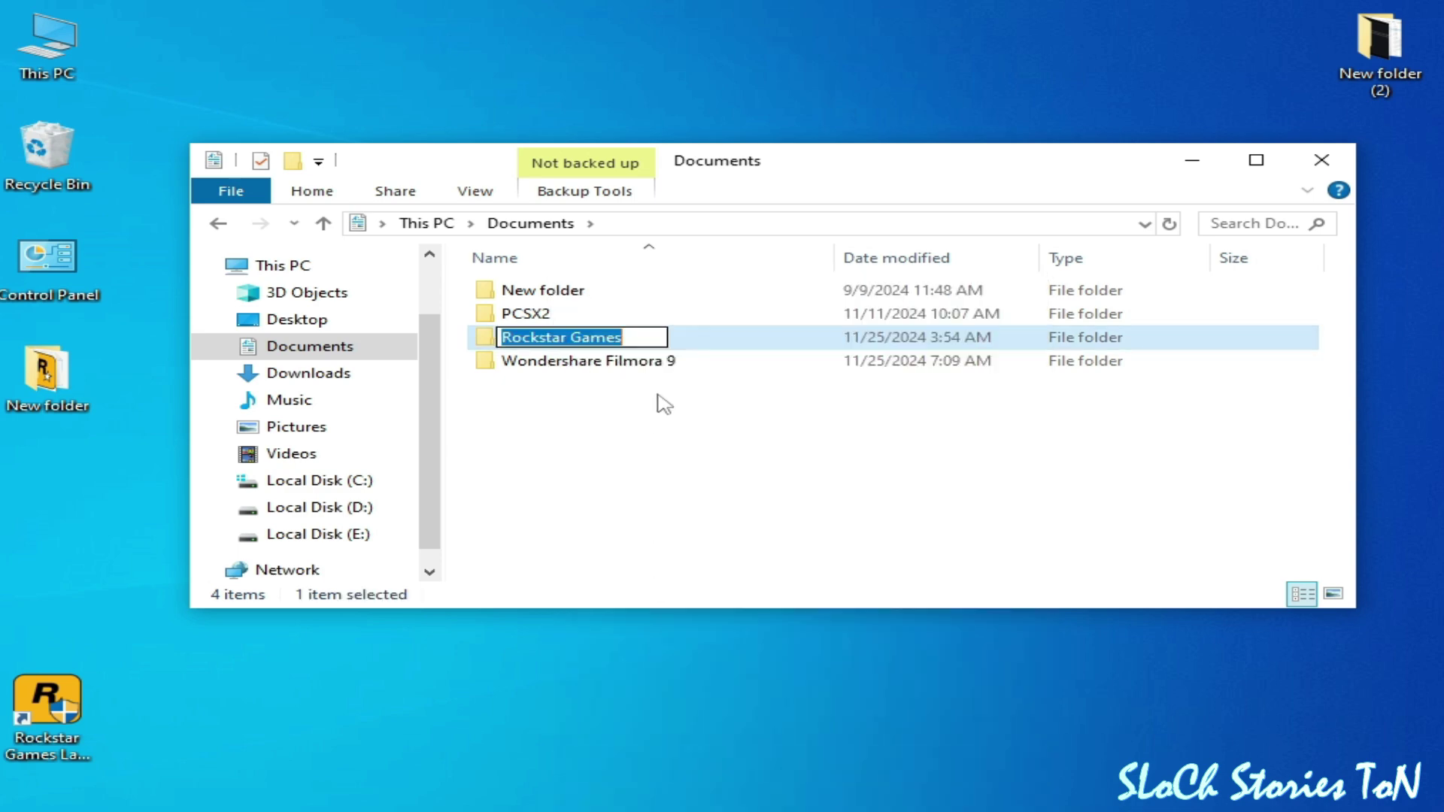
left_click(652, 336)
right_click(651, 336)
left_click(666, 429)
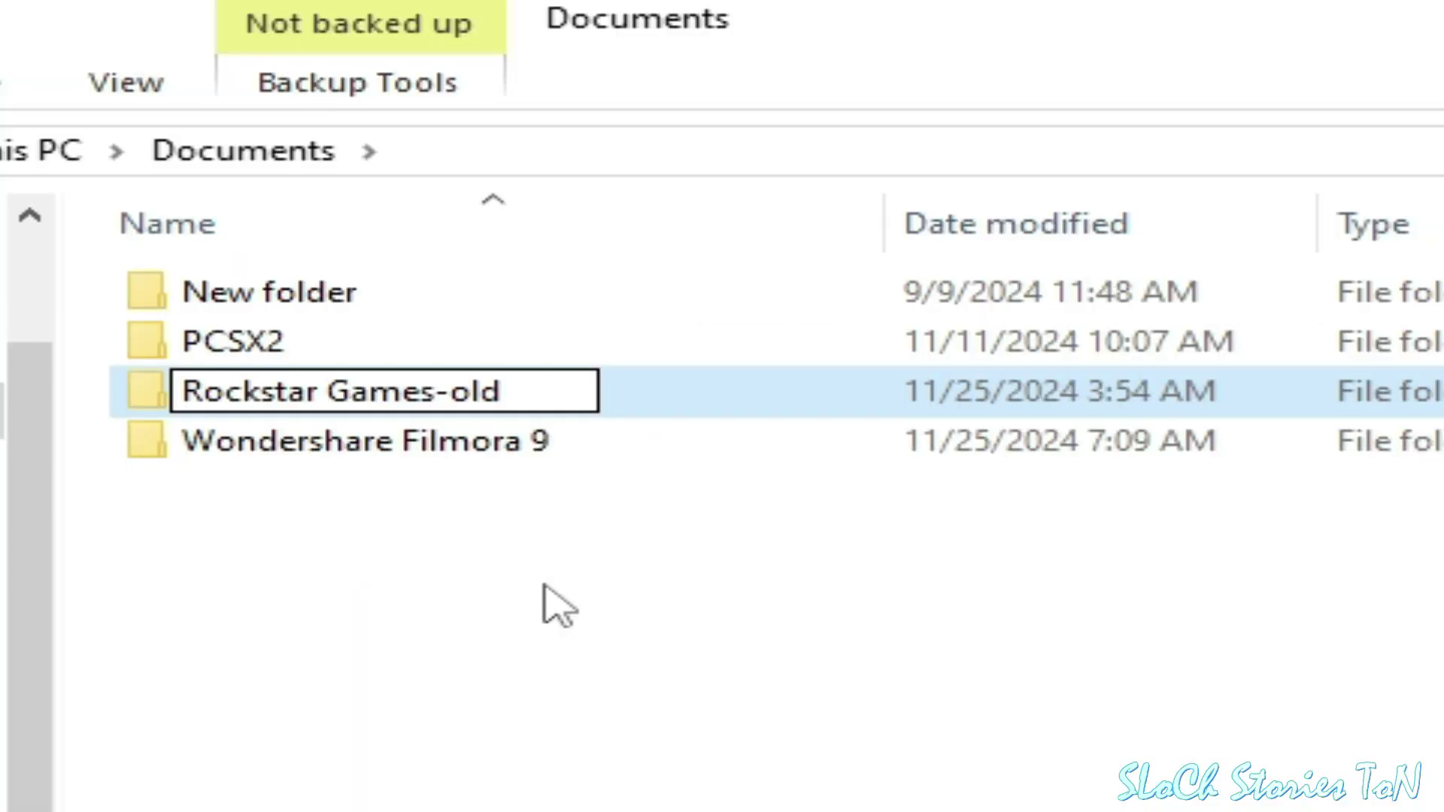
key("Return")
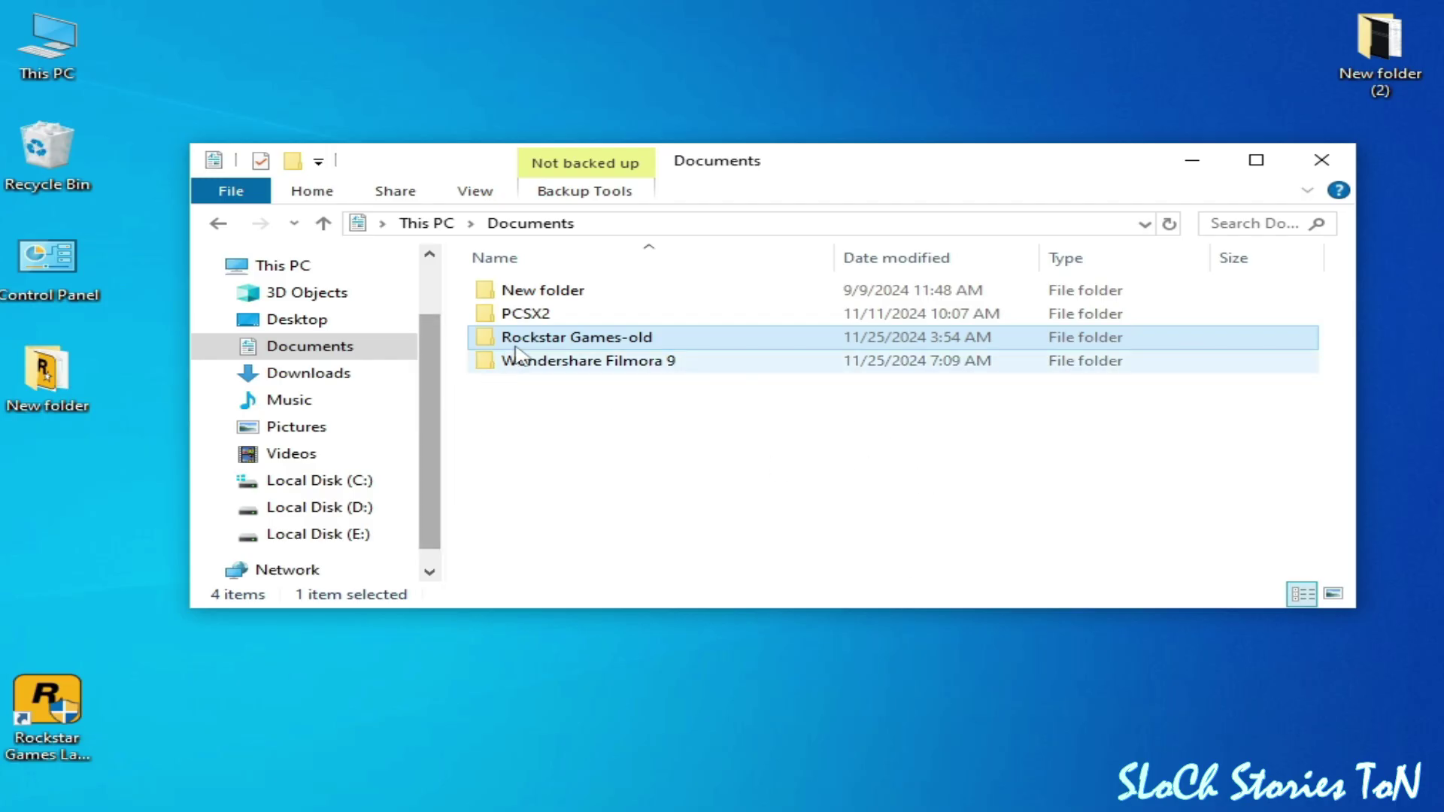
Step: Rename the Rockstar folder in Documents to the lowercase "rockstar games-old" and close the folder window
right_click(248, 390)
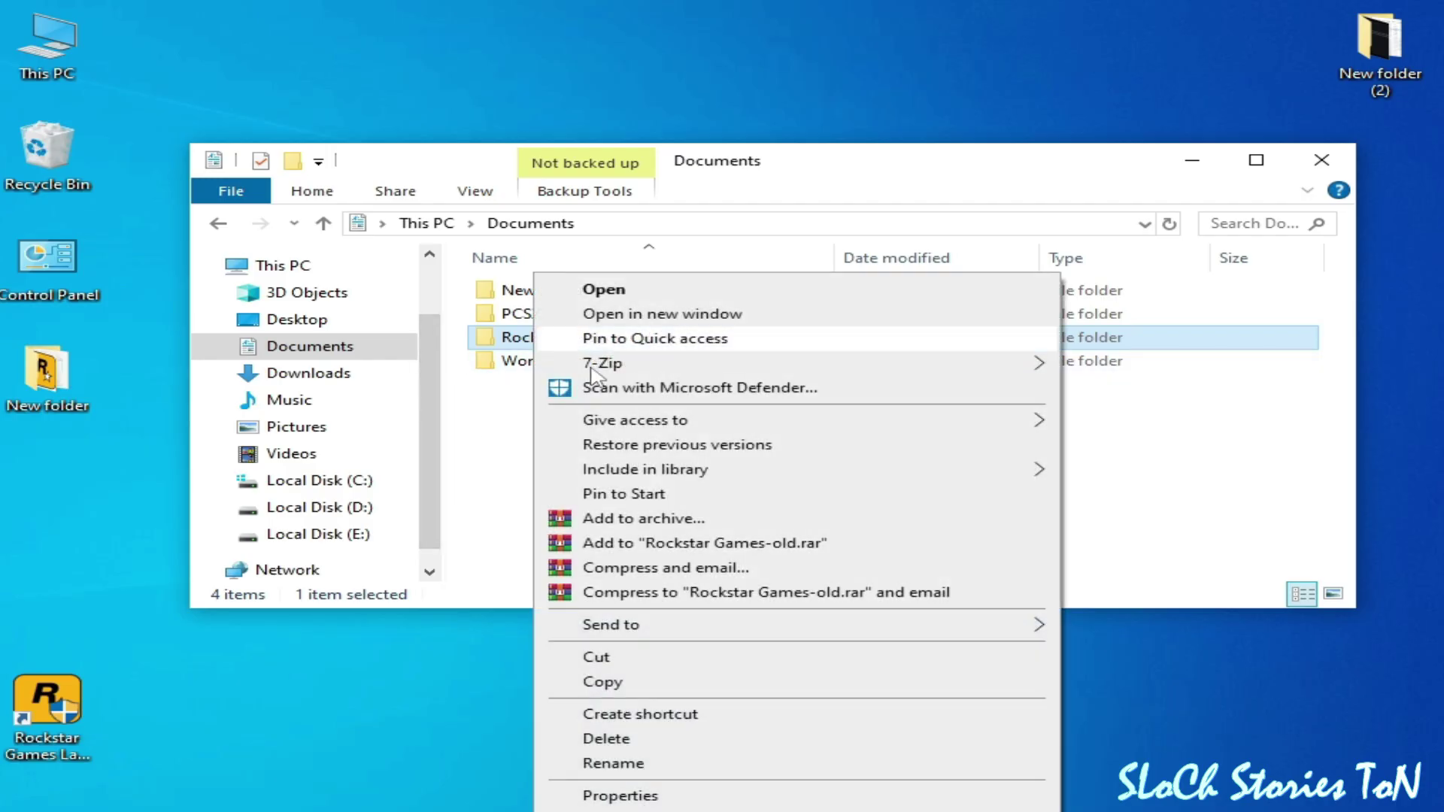
left_click(612, 763)
right_click(595, 339)
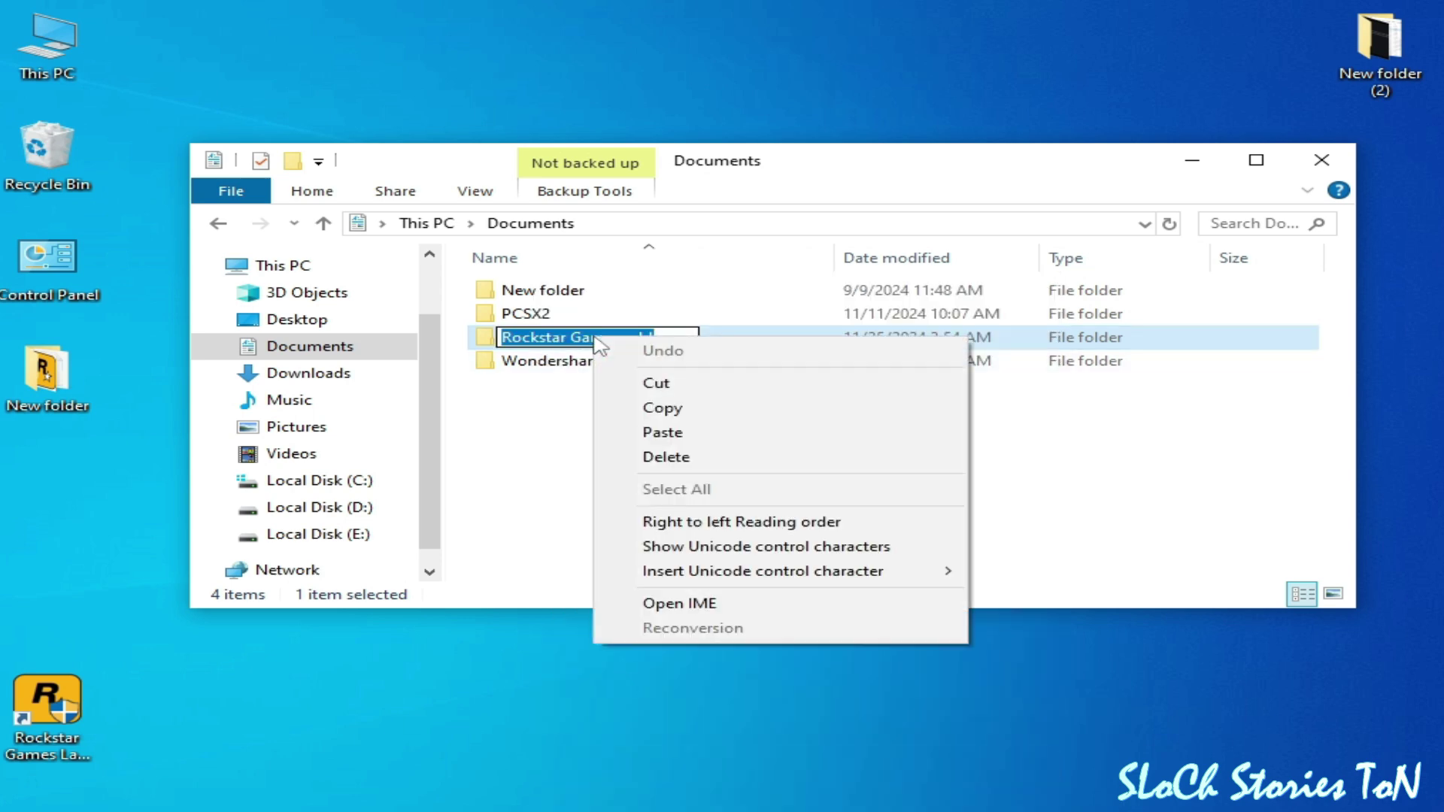
left_click(655, 432)
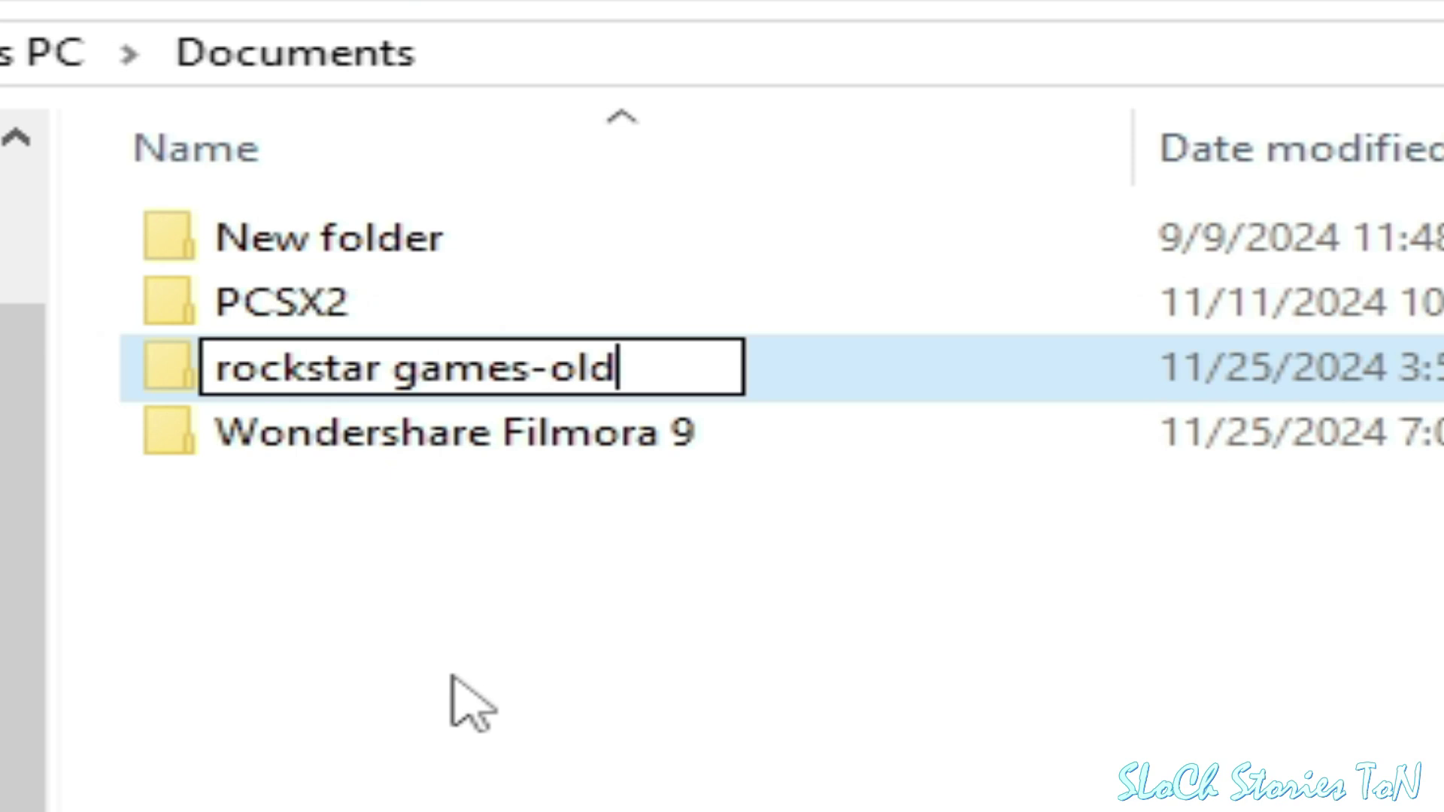
key("Return")
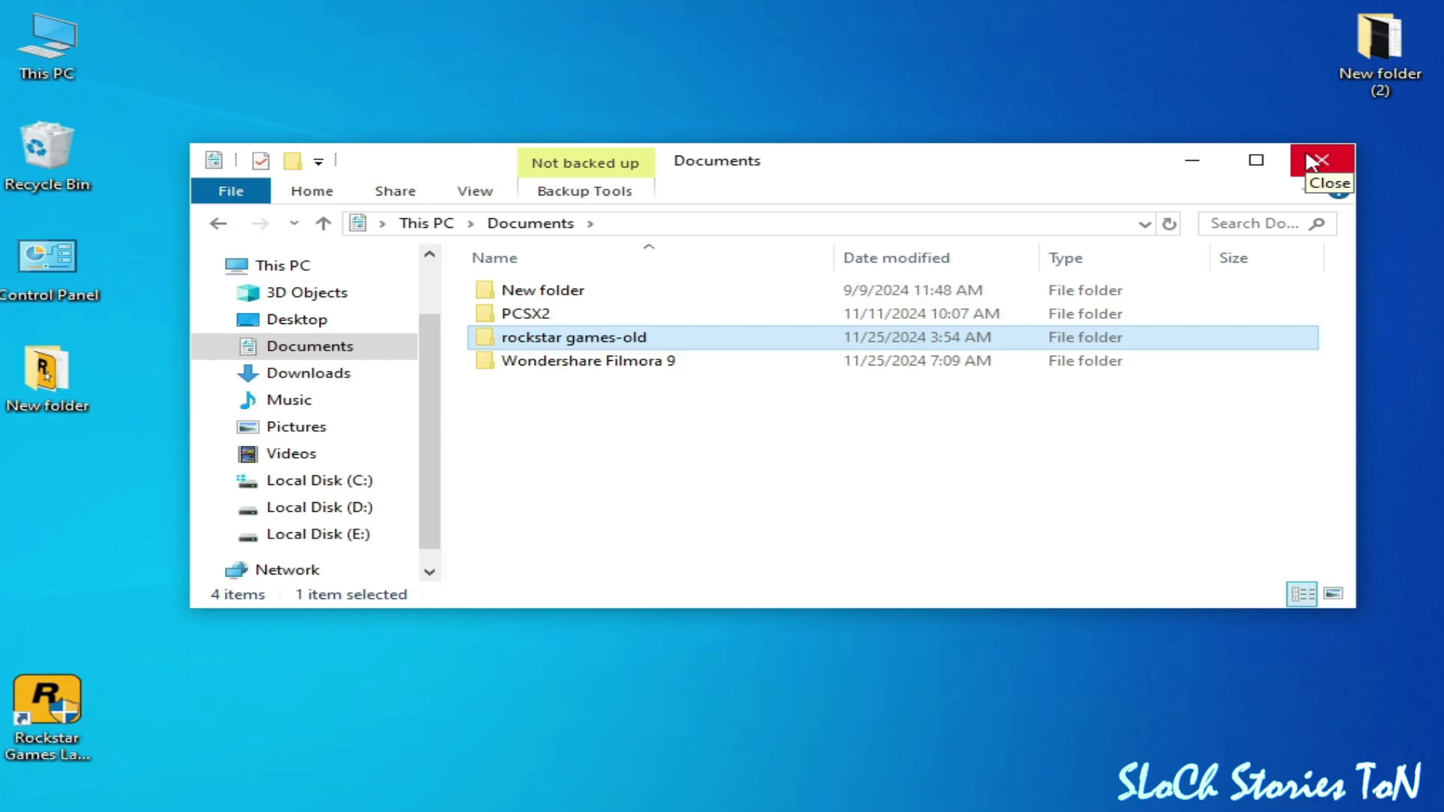
left_click(1318, 159)
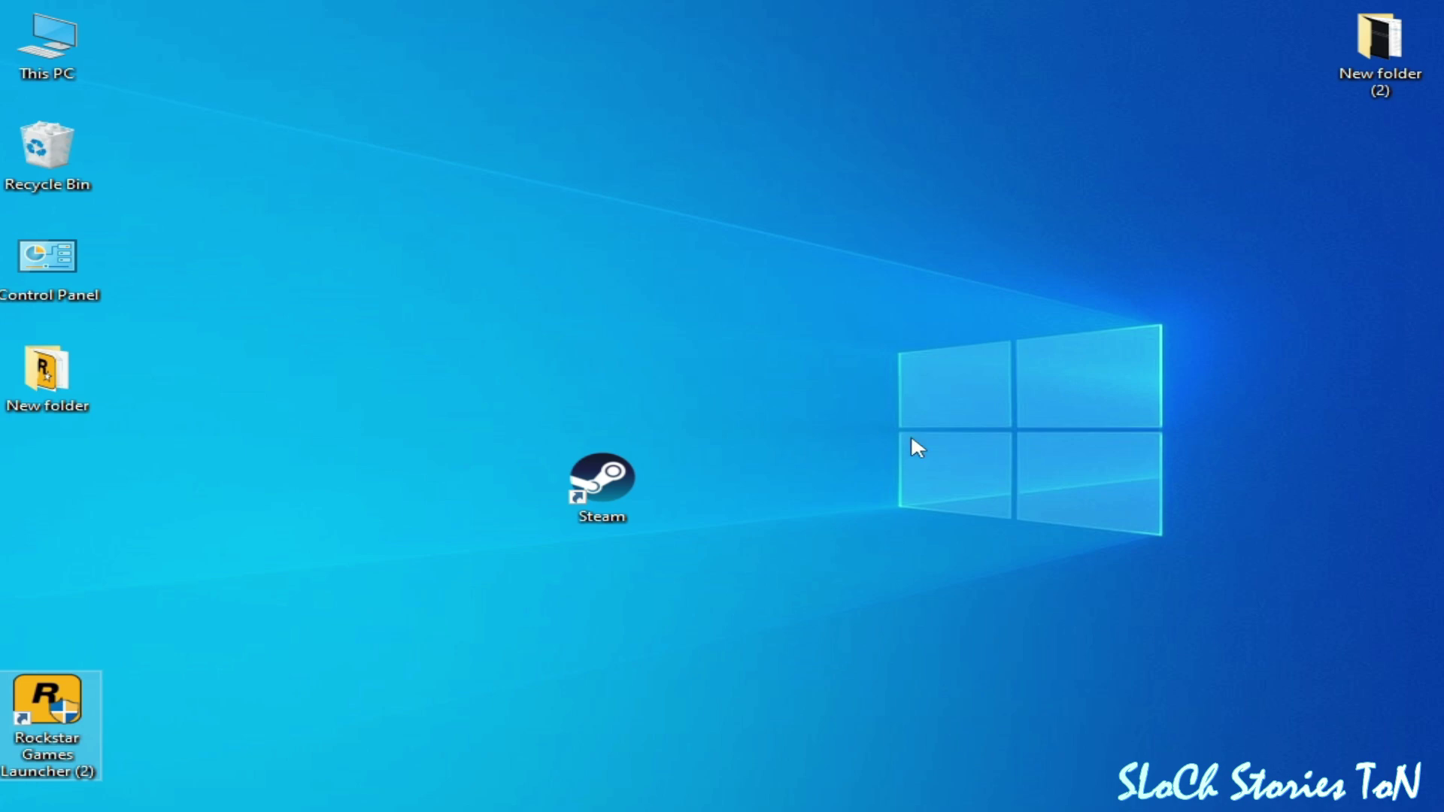
Step: Reopen the Documents folder and rename the rockstar games-old folder with capitals as "Rockstar Games-old"
double_click(65, 48)
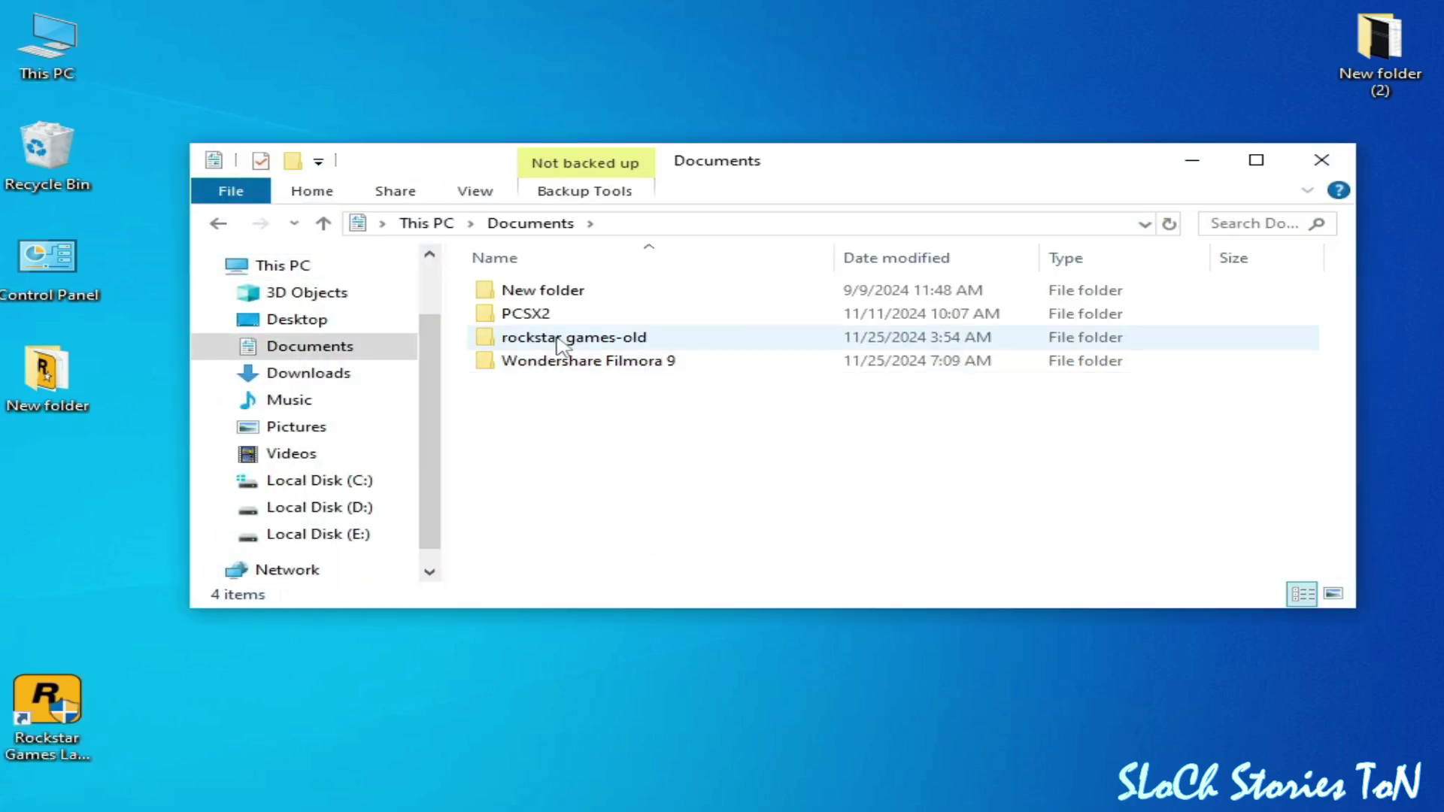
right_click(558, 339)
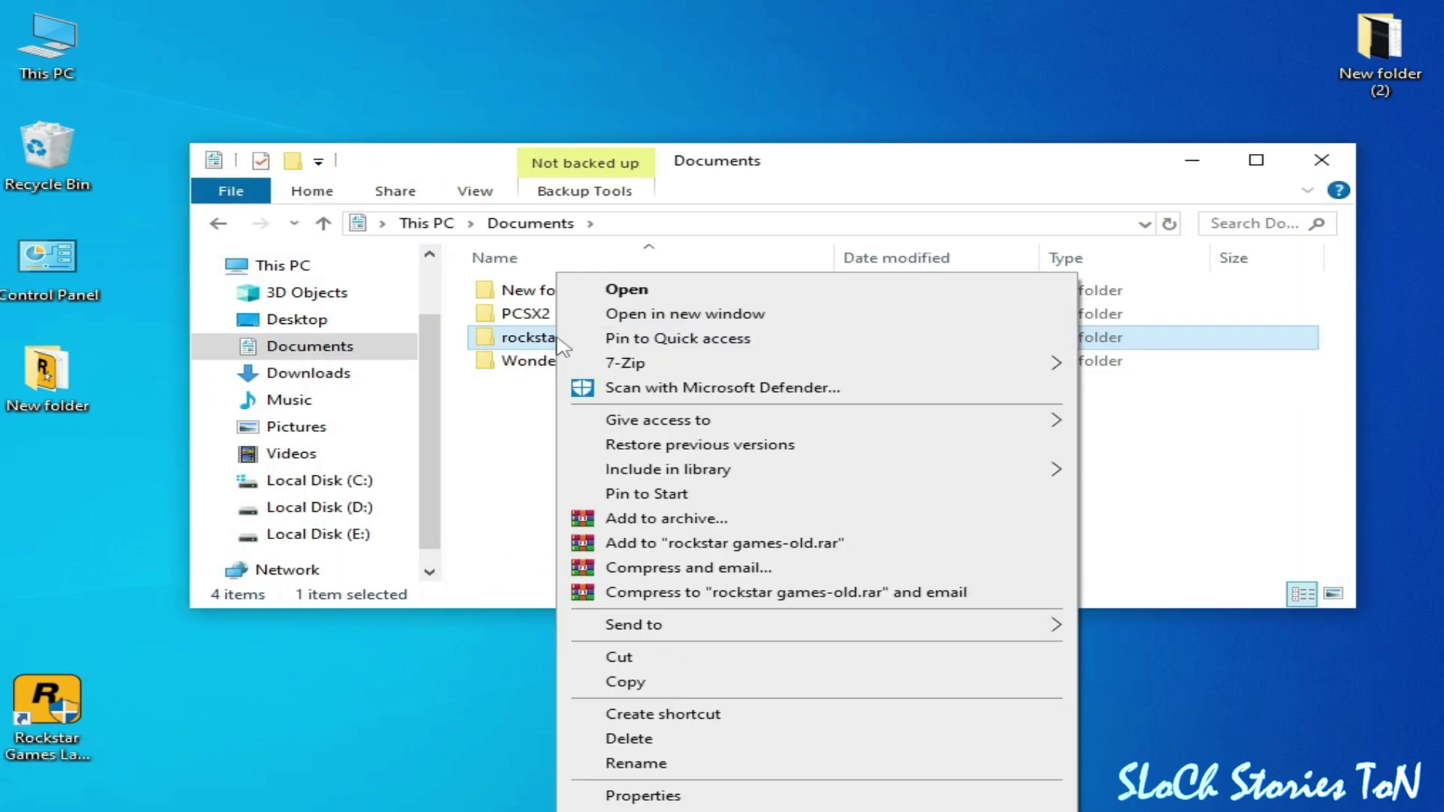
left_click(622, 765)
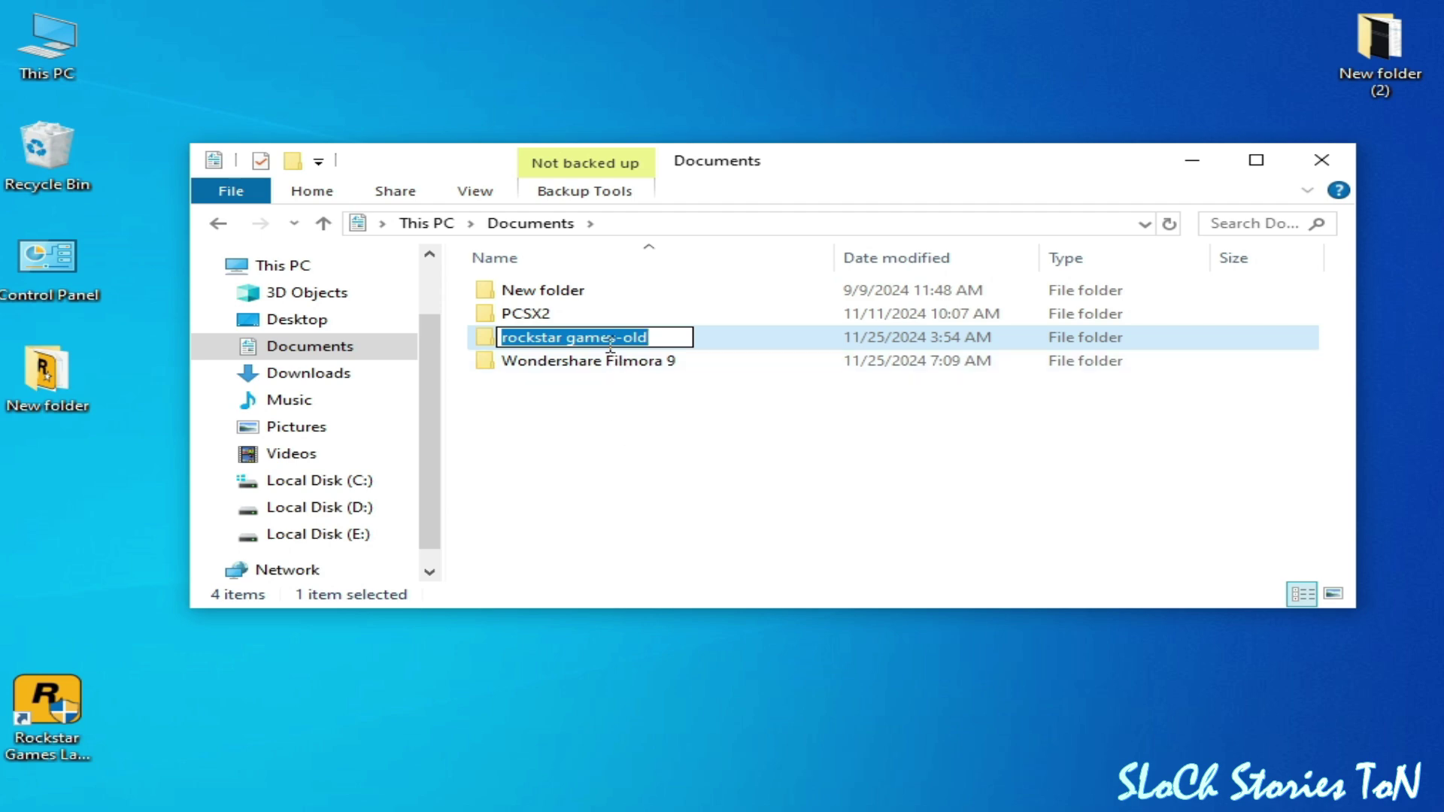
left_click_drag(613, 337, 511, 338)
right_click(504, 338)
left_click(575, 439)
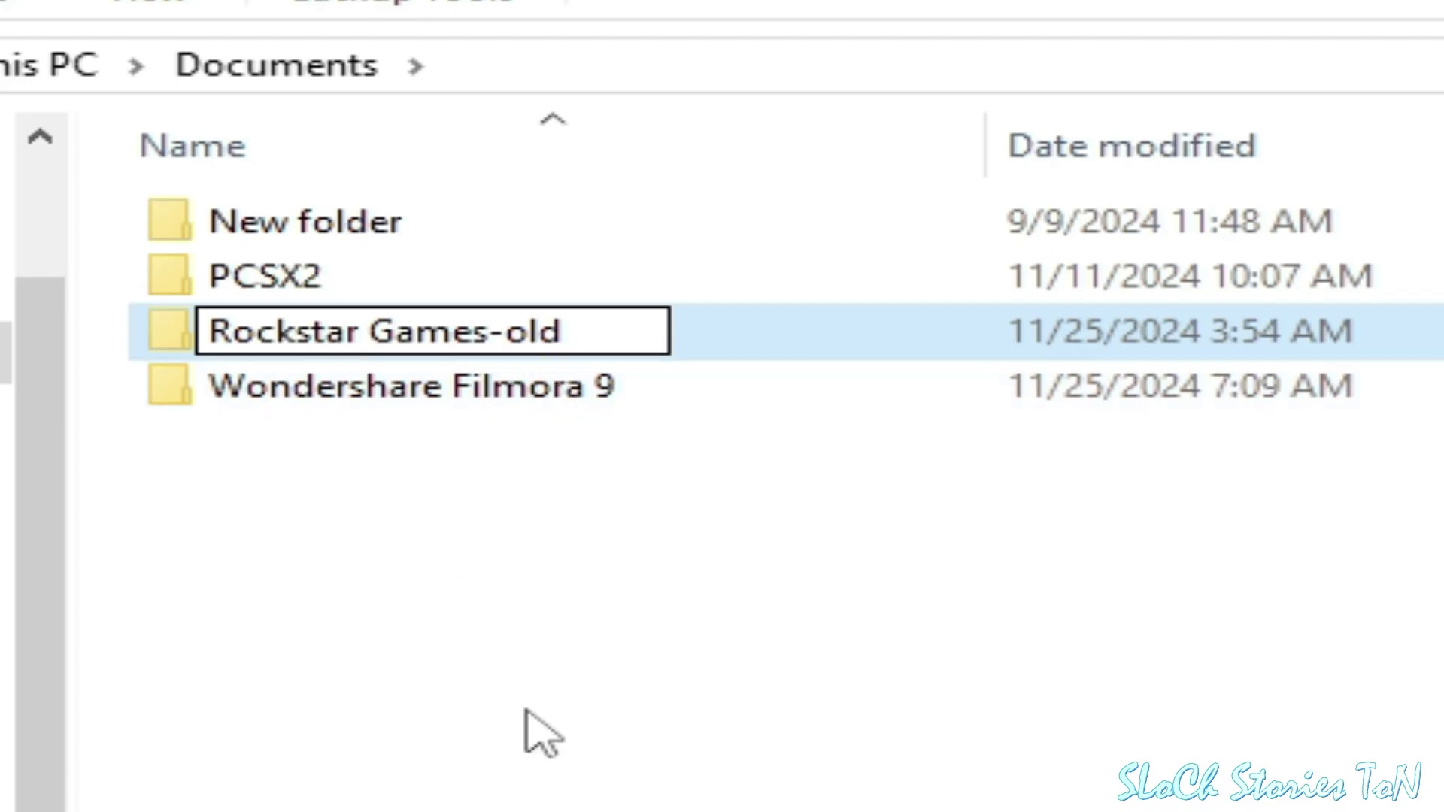
left_click(654, 515)
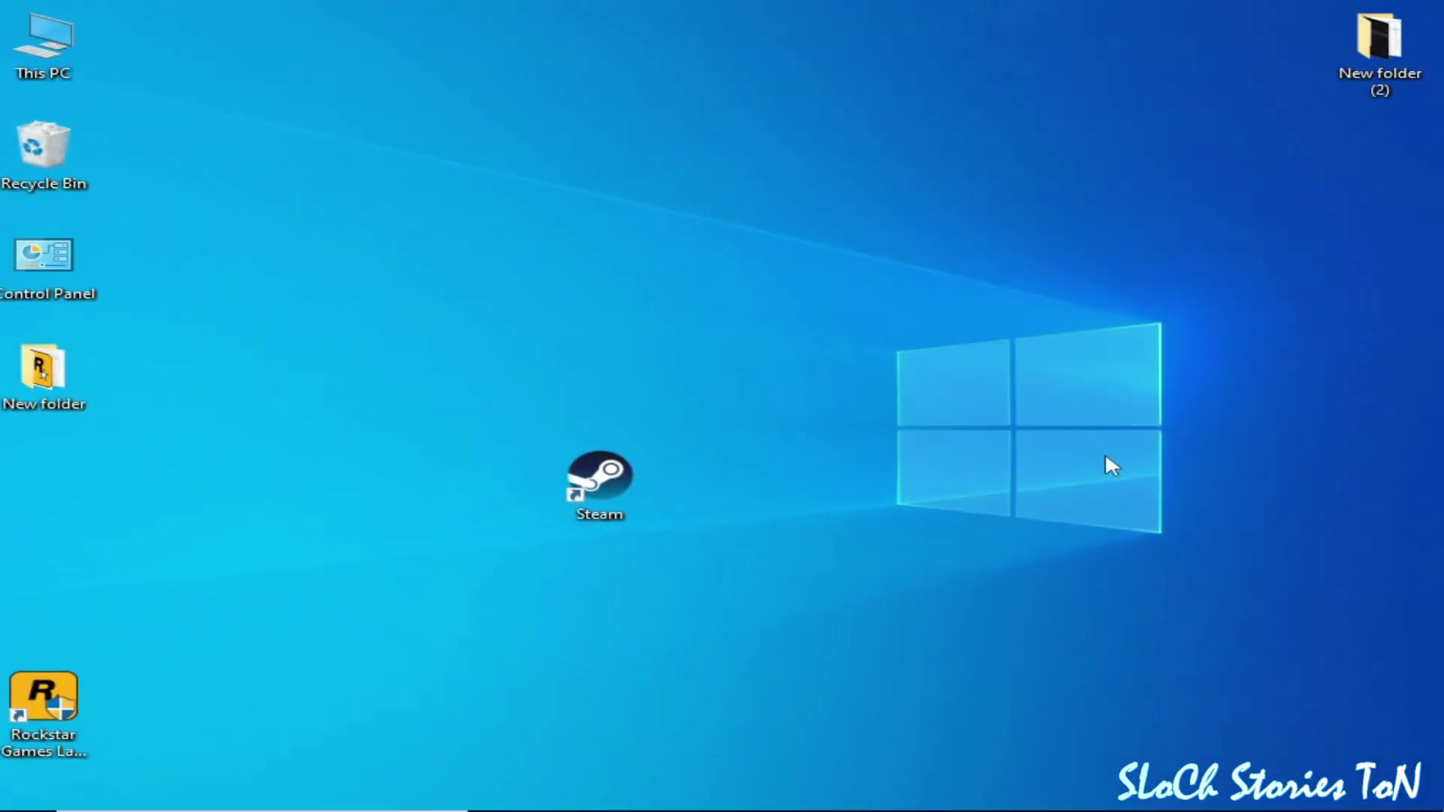
Step: Move the Rockstar Games Launcher shortcut near the middle of the desktop and open its compatibility properties, leaving compatibility mode off
left_click_drag(75, 722, 854, 394)
right_click(835, 404)
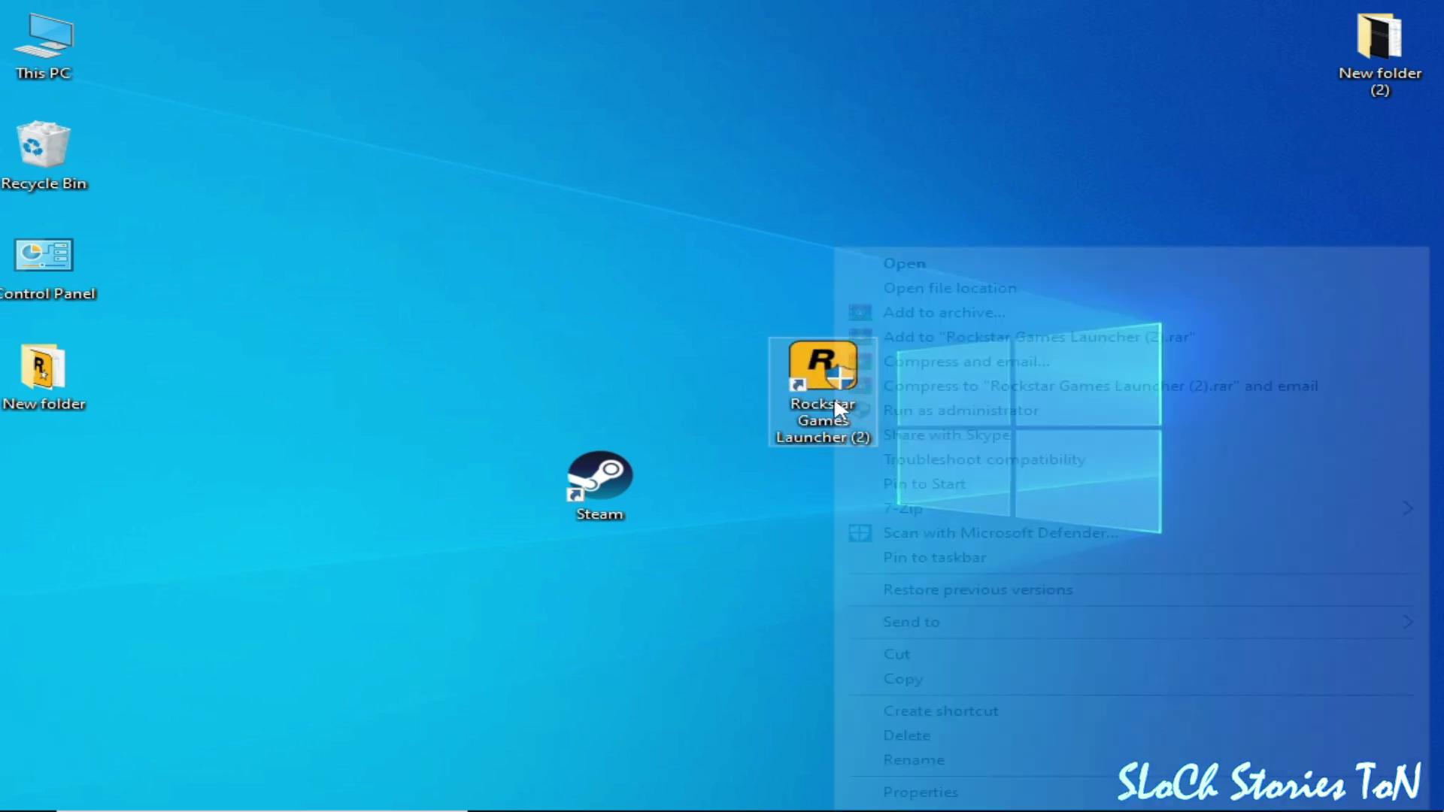
left_click(940, 791)
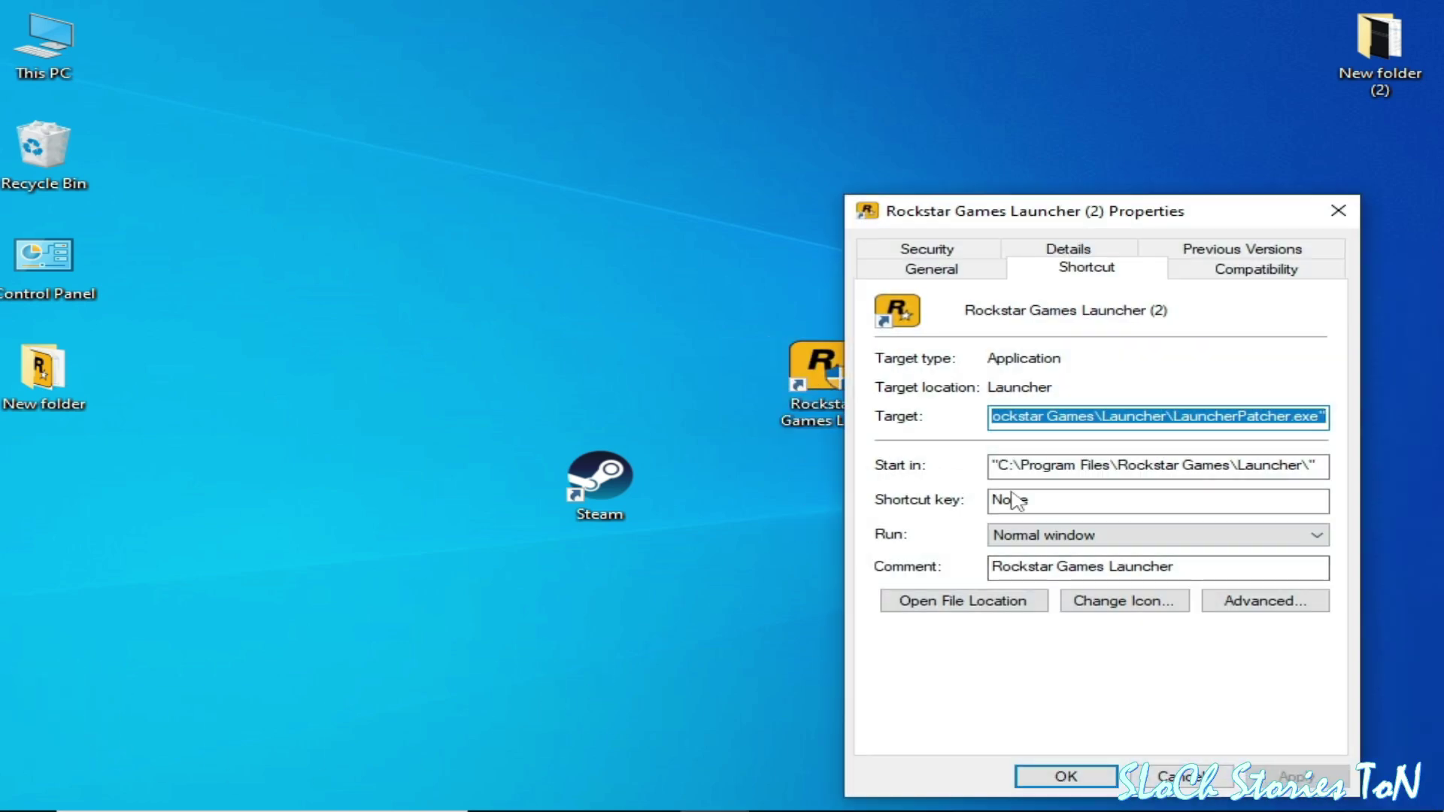
left_click(1252, 277)
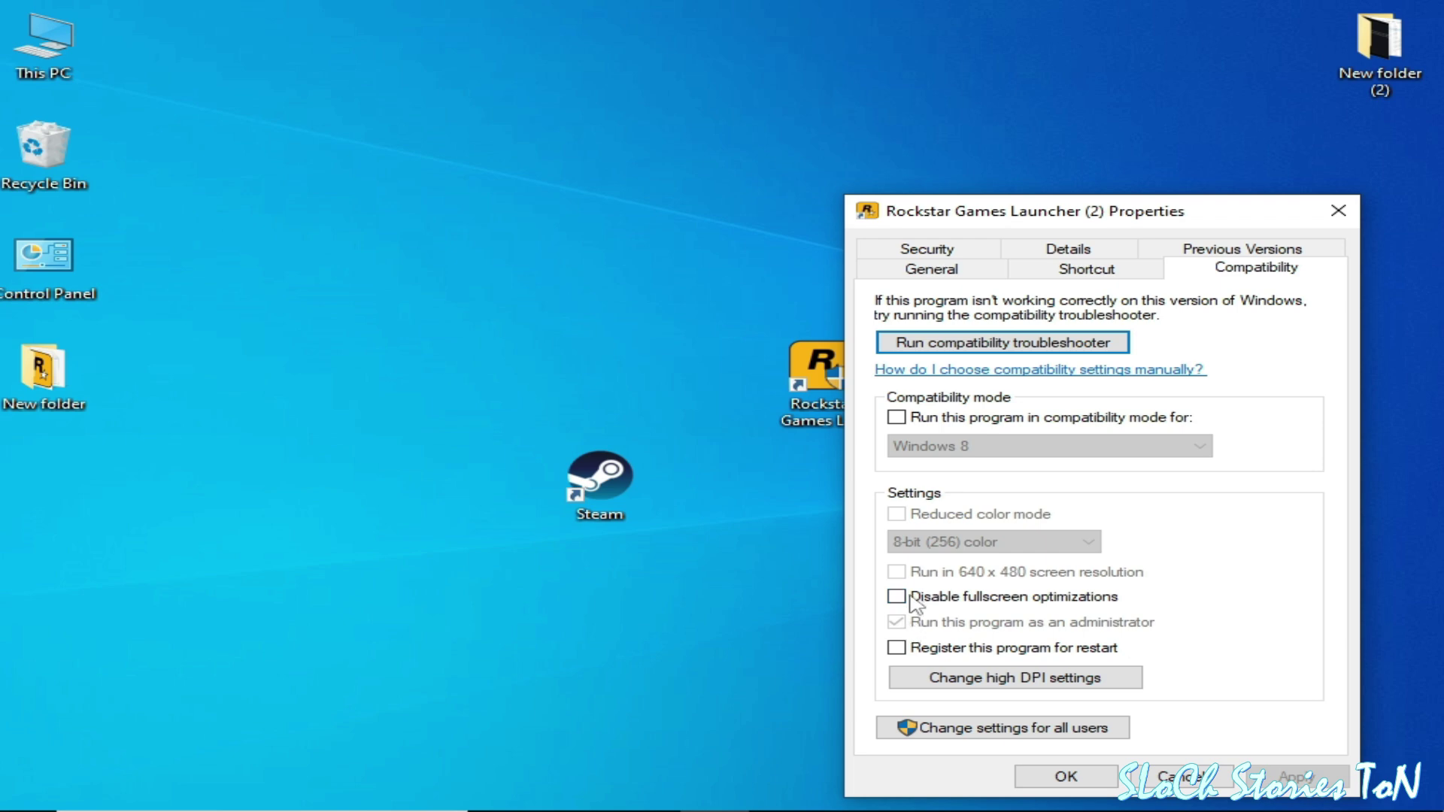
left_click(897, 417)
left_click(897, 418)
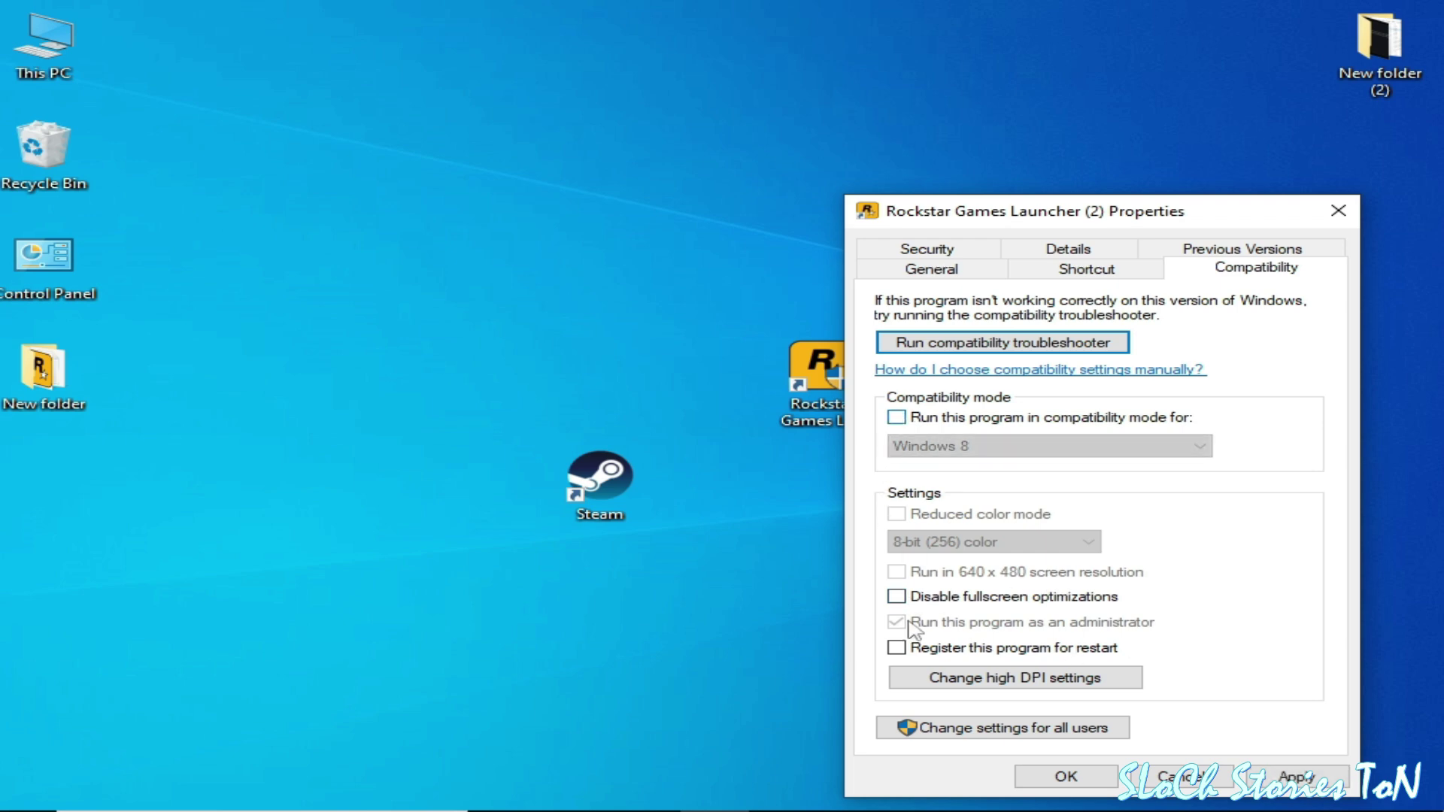
Step: Enable Run this program as an administrator for all users of the Rockstar Games Launcher and apply it
left_click(1002, 735)
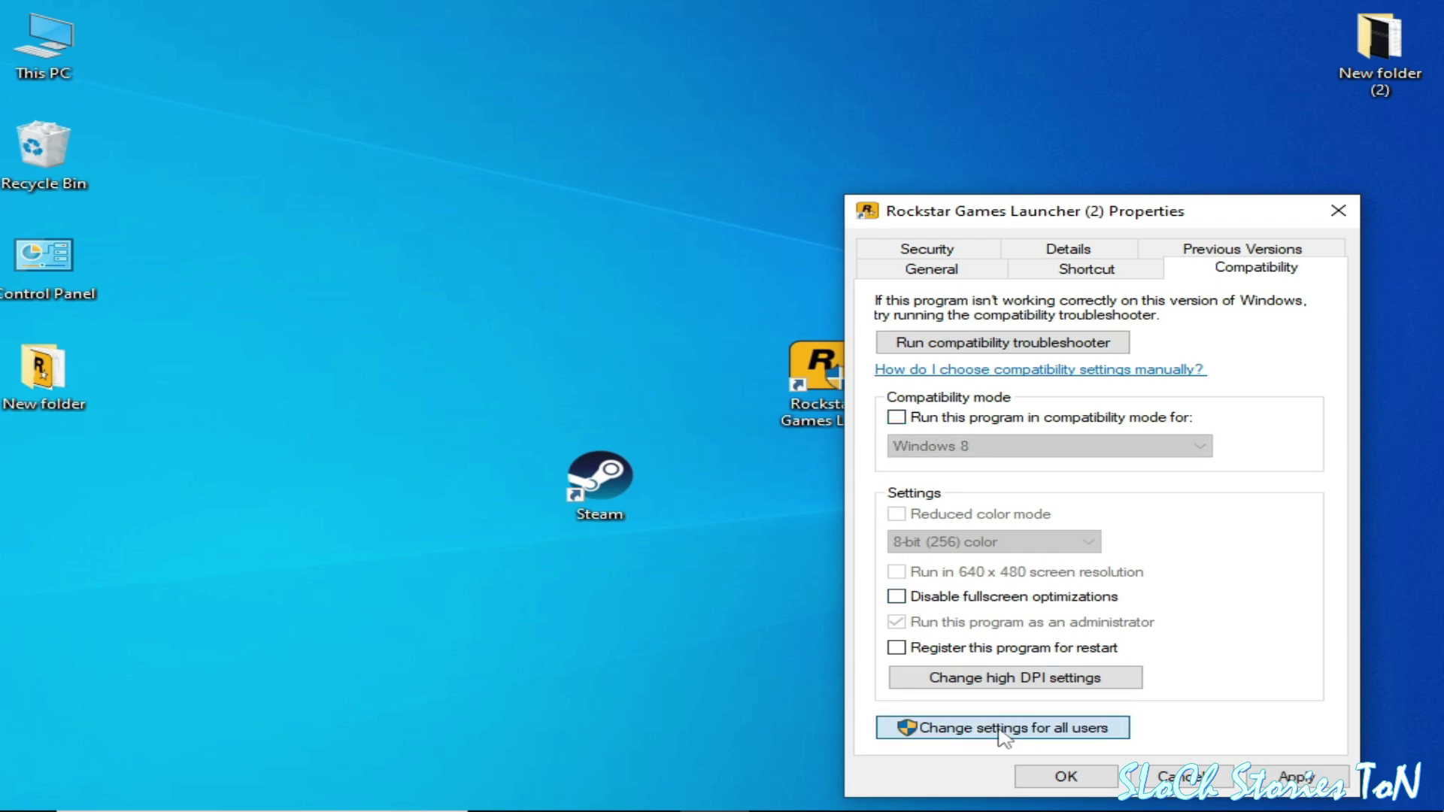
left_click(944, 661)
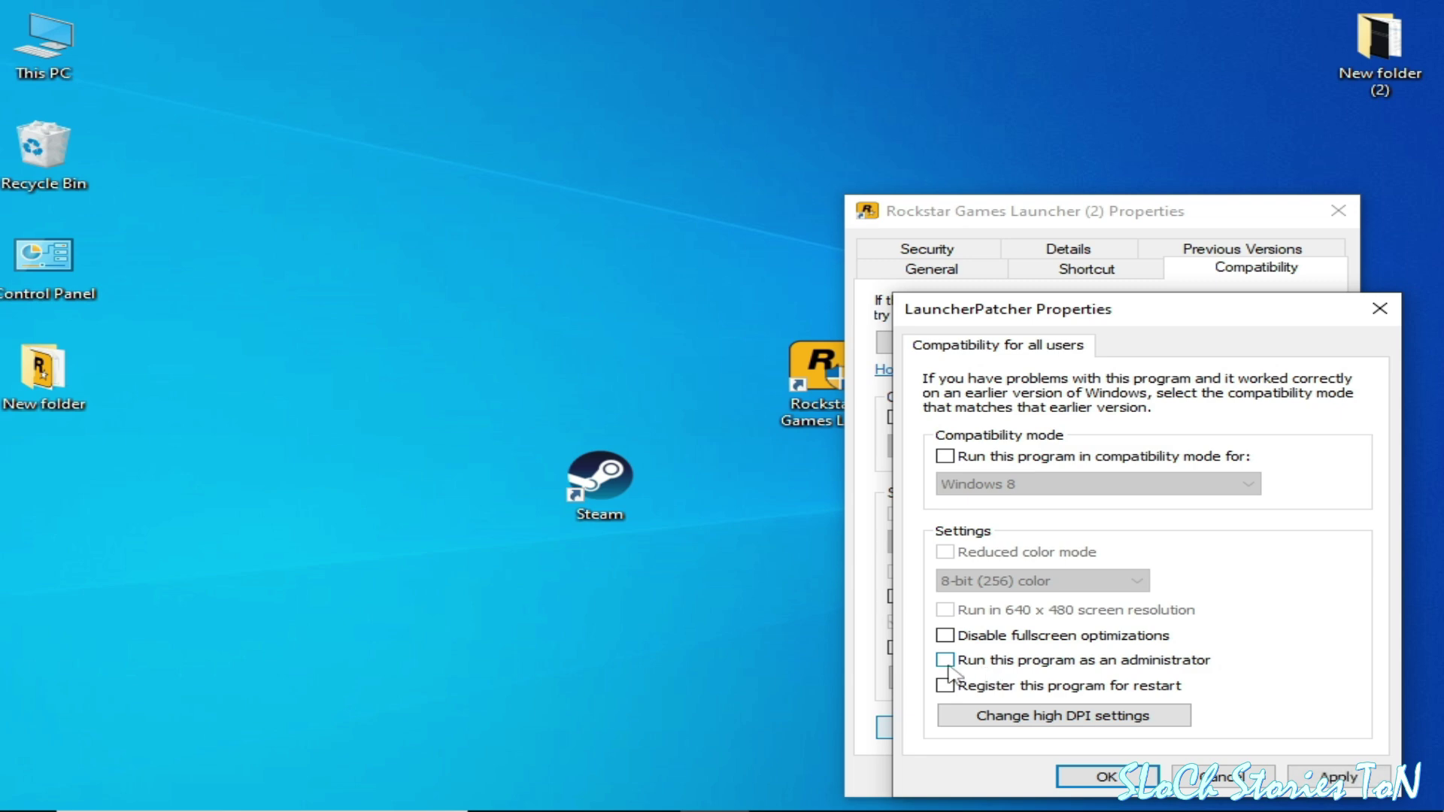
left_click(946, 661)
left_click(1328, 777)
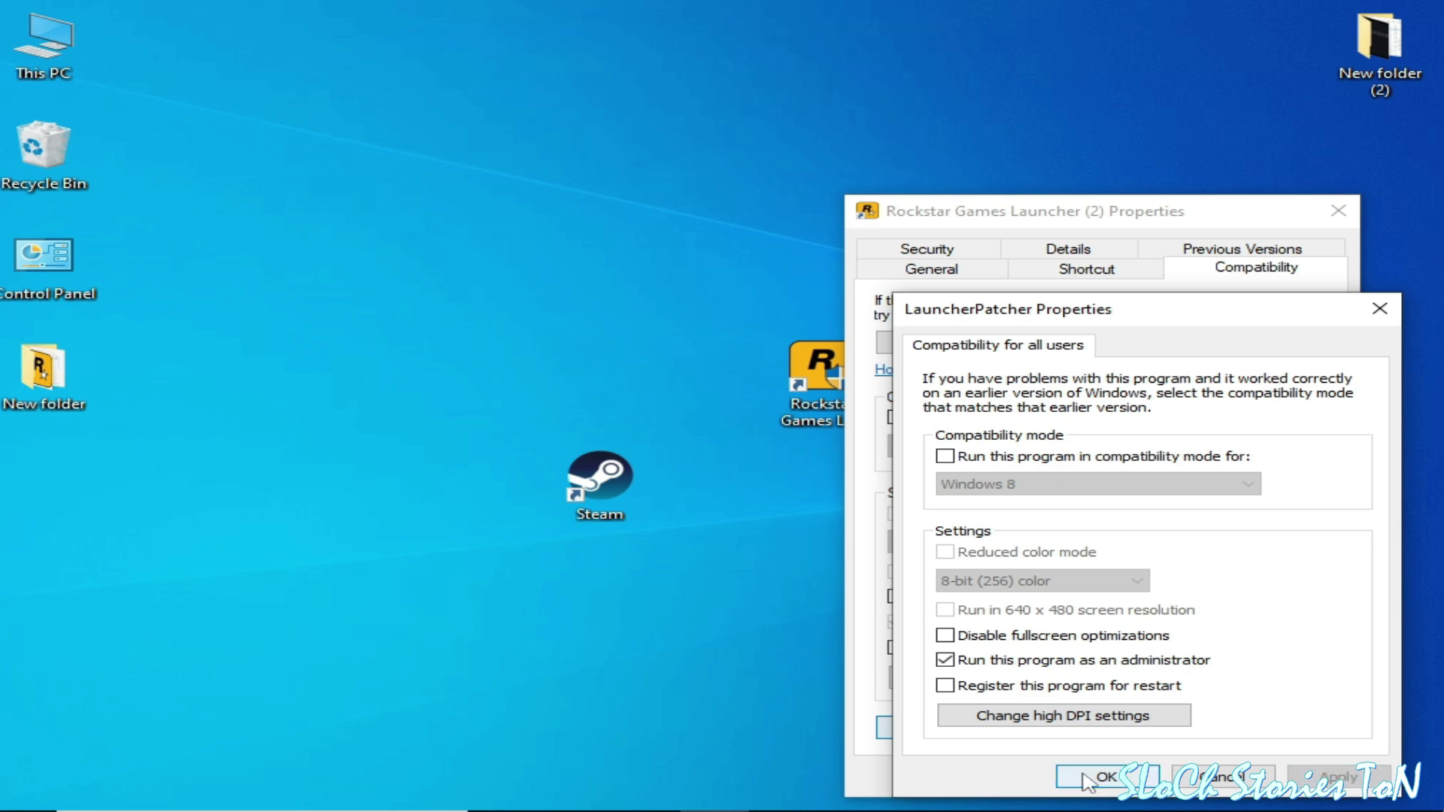
Step: Enable Disable fullscreen optimizations for all users of the Rockstar Games Launcher, apply it, and confirm both properties dialogs
left_click(944, 636)
left_click(1339, 777)
left_click(1106, 777)
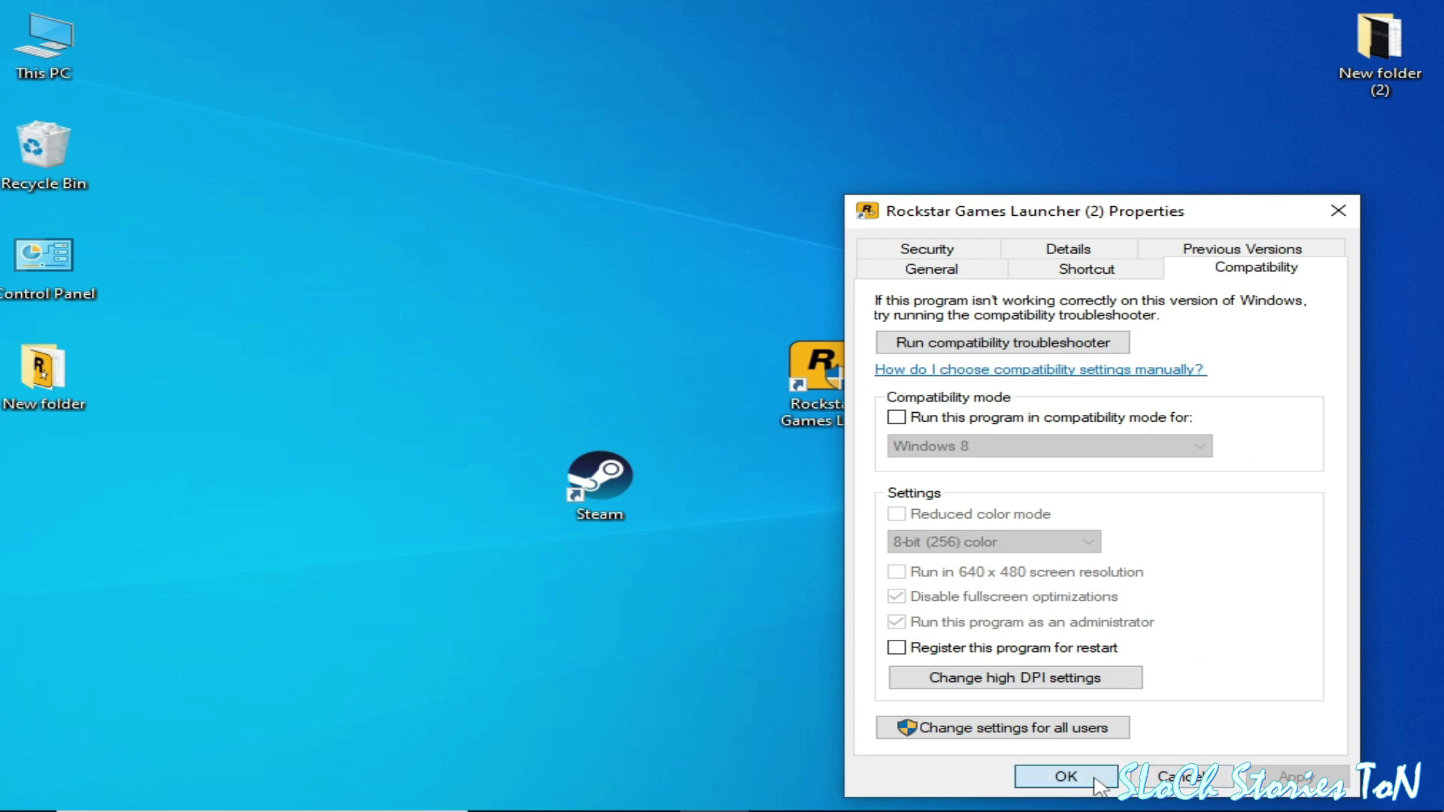
left_click(1066, 777)
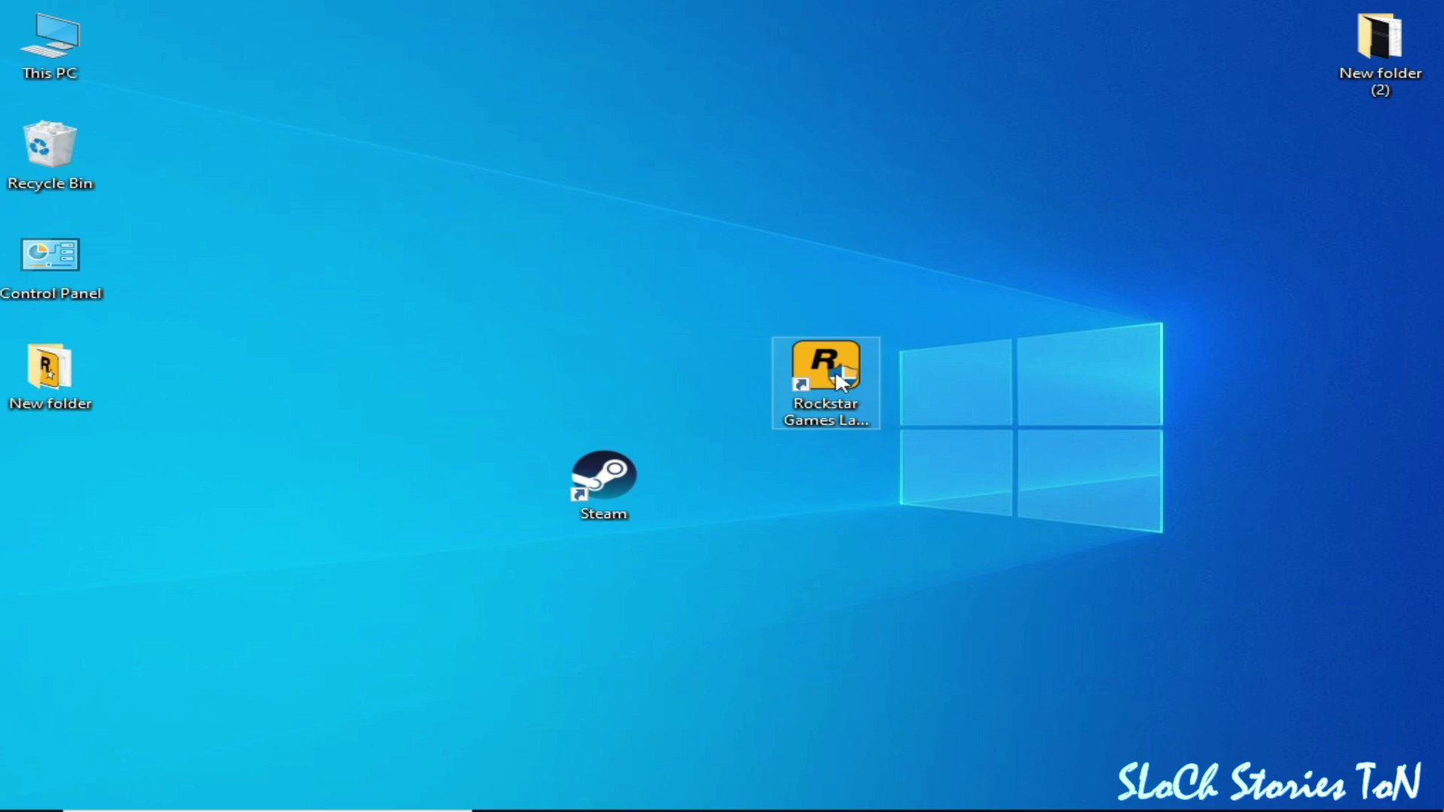
Step: Reapply Disable fullscreen optimizations and Run this program as an administrator for all users in the Rockstar Games Launcher shortcut's compatibility properties
right_click(835, 368)
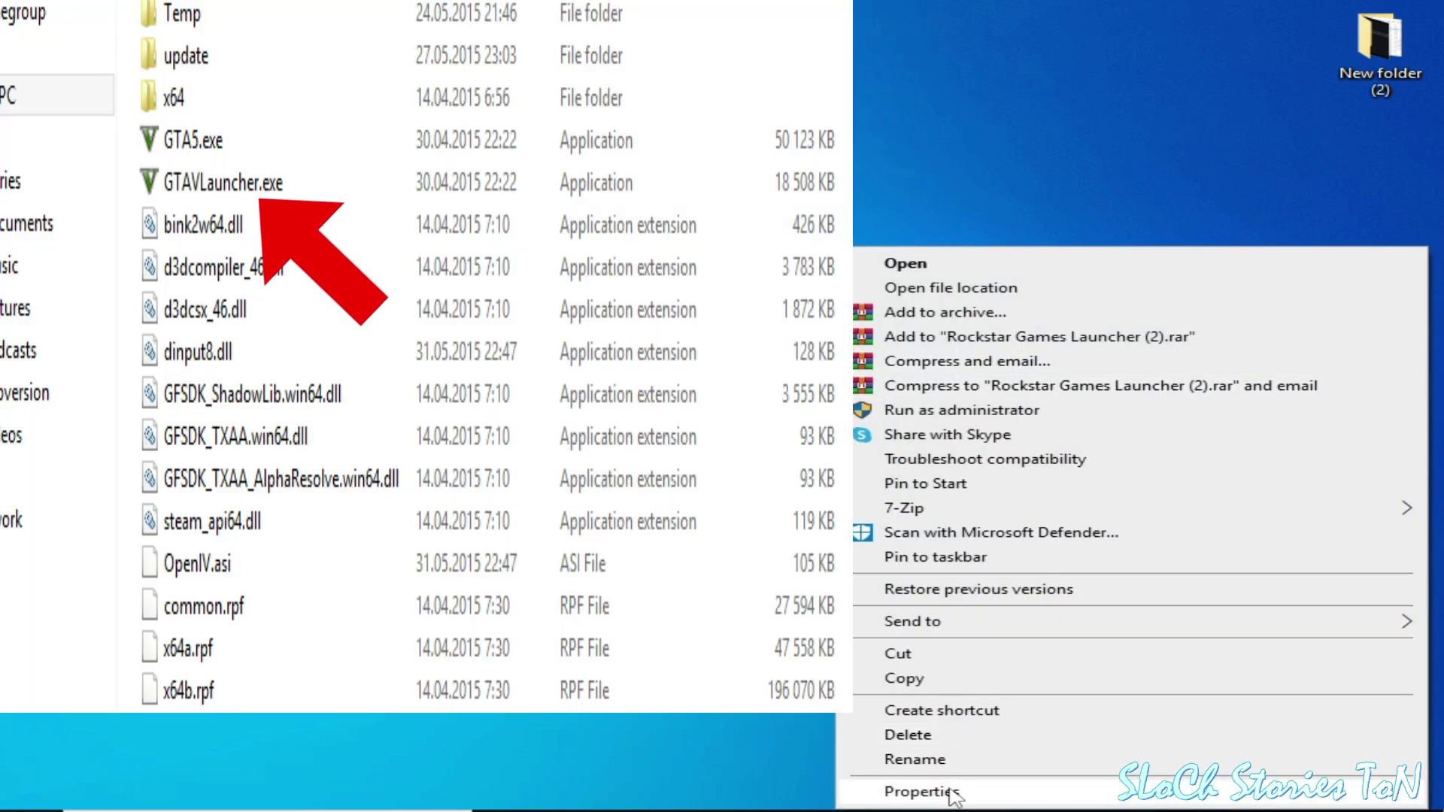
left_click(954, 790)
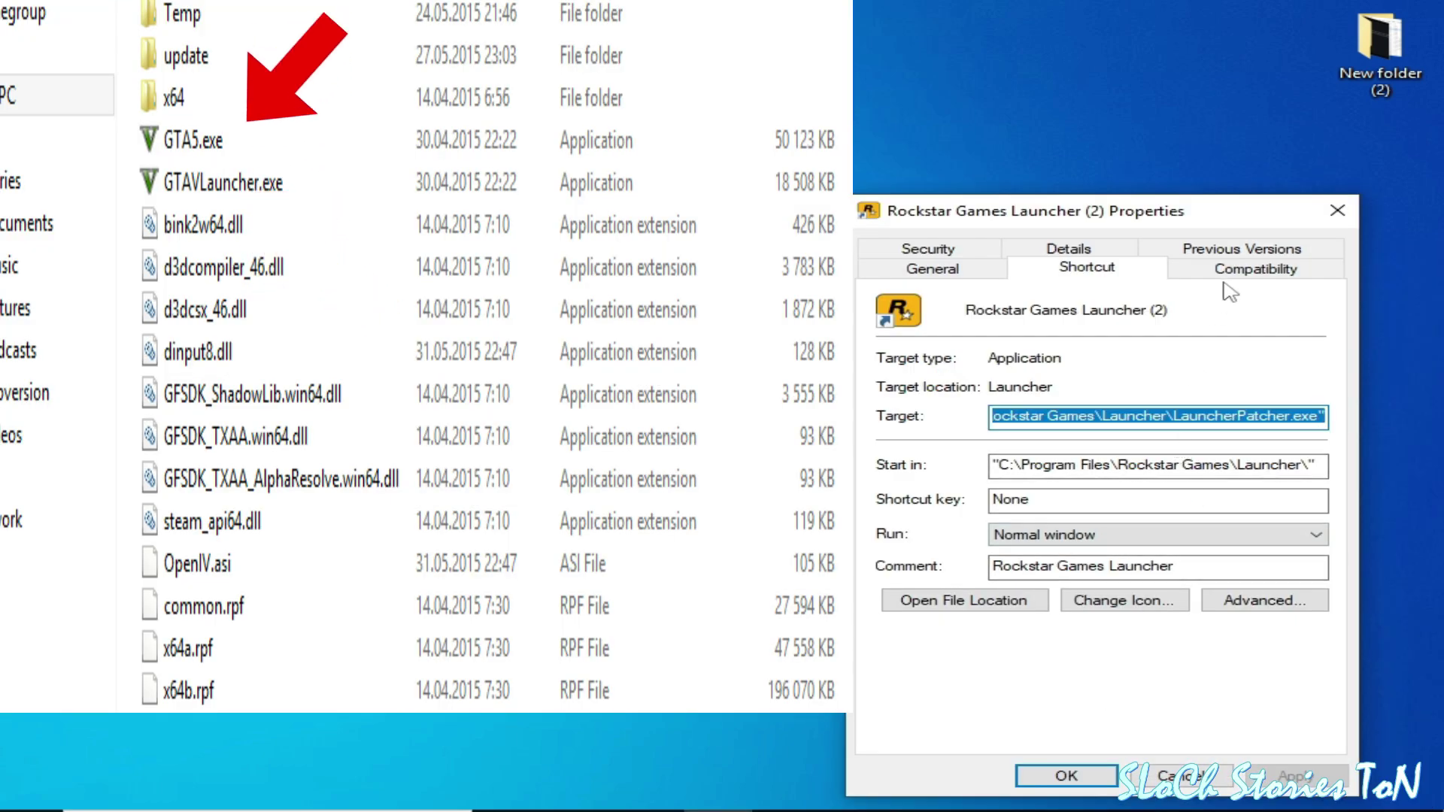
left_click(1248, 268)
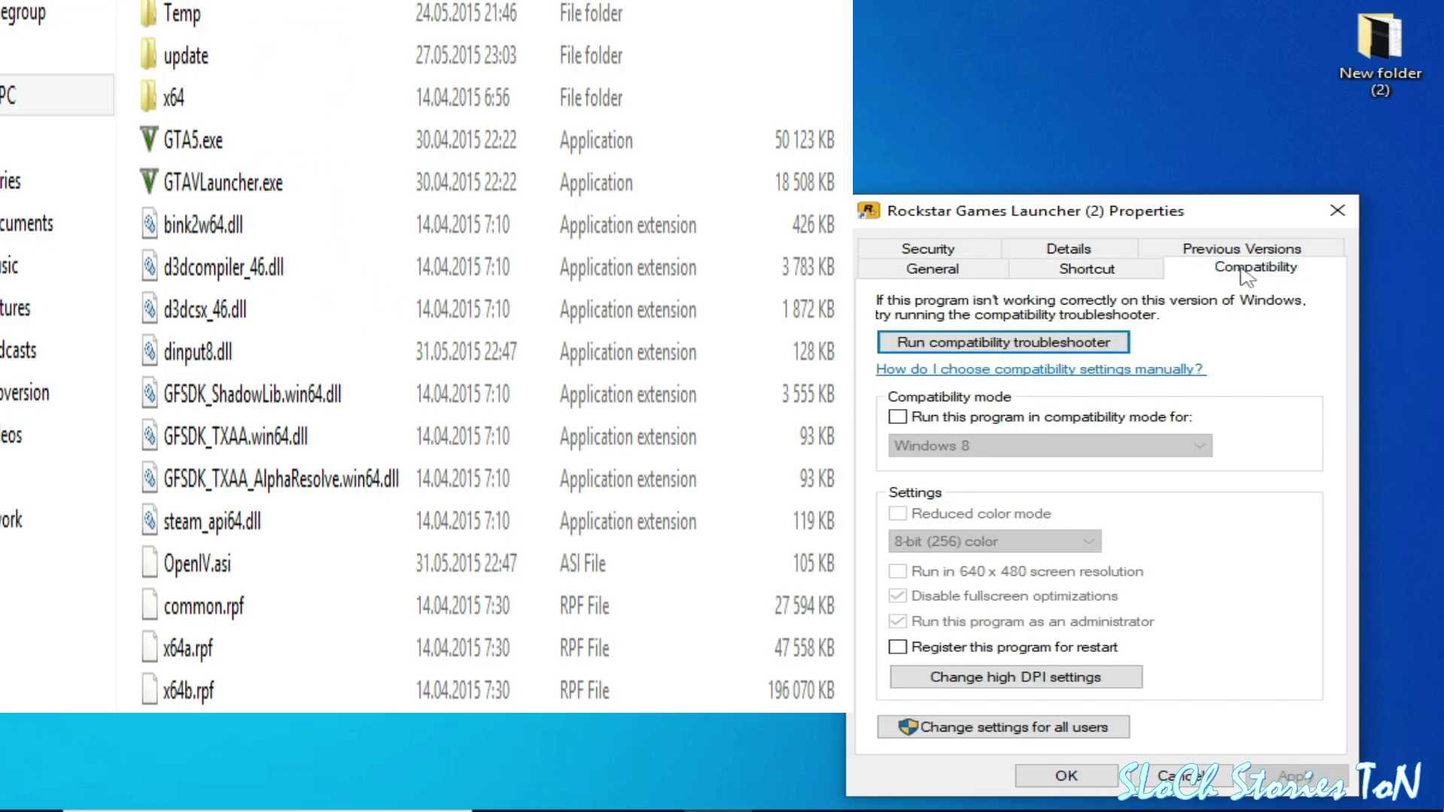
left_click(989, 727)
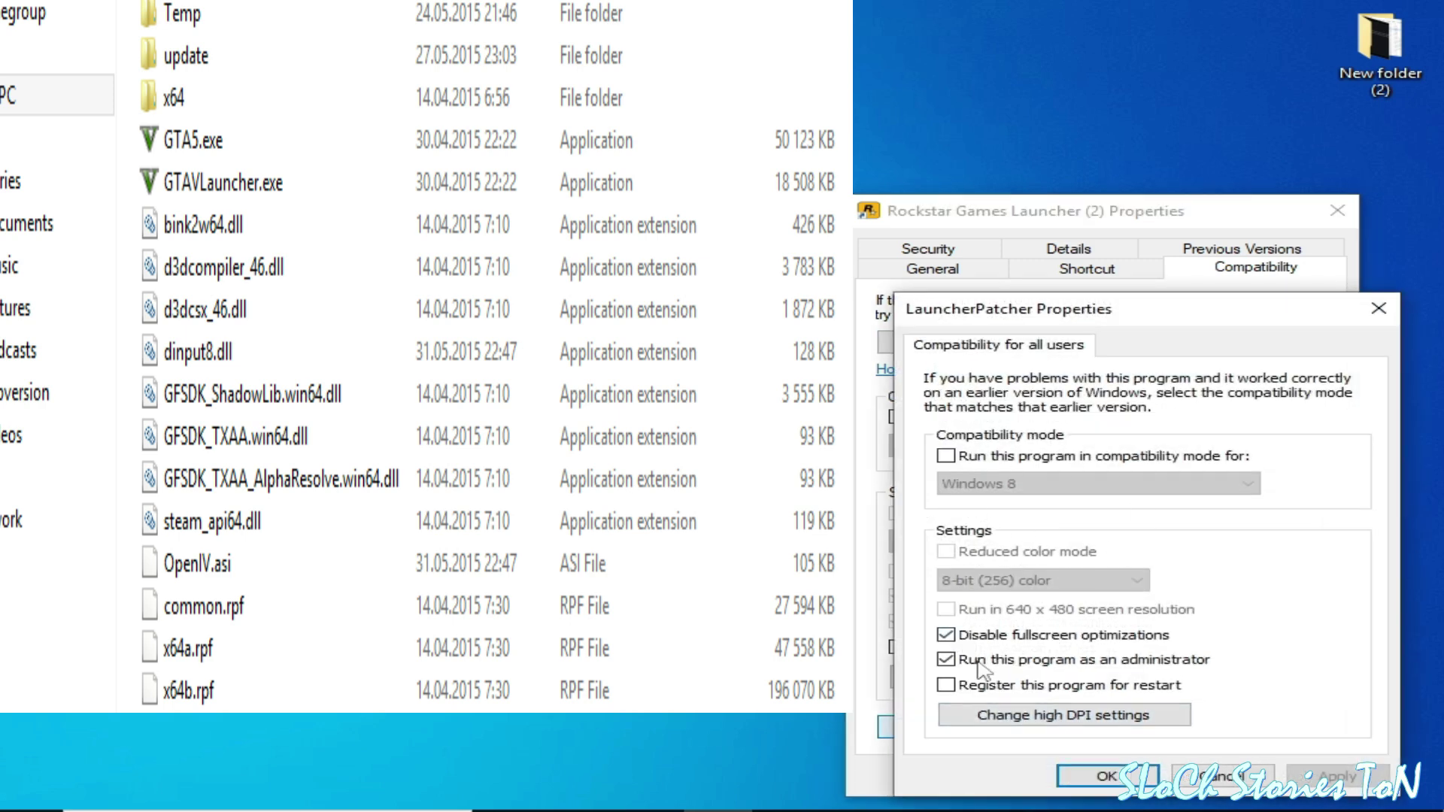
left_click(946, 635)
left_click(946, 635)
left_click(949, 660)
left_click(946, 660)
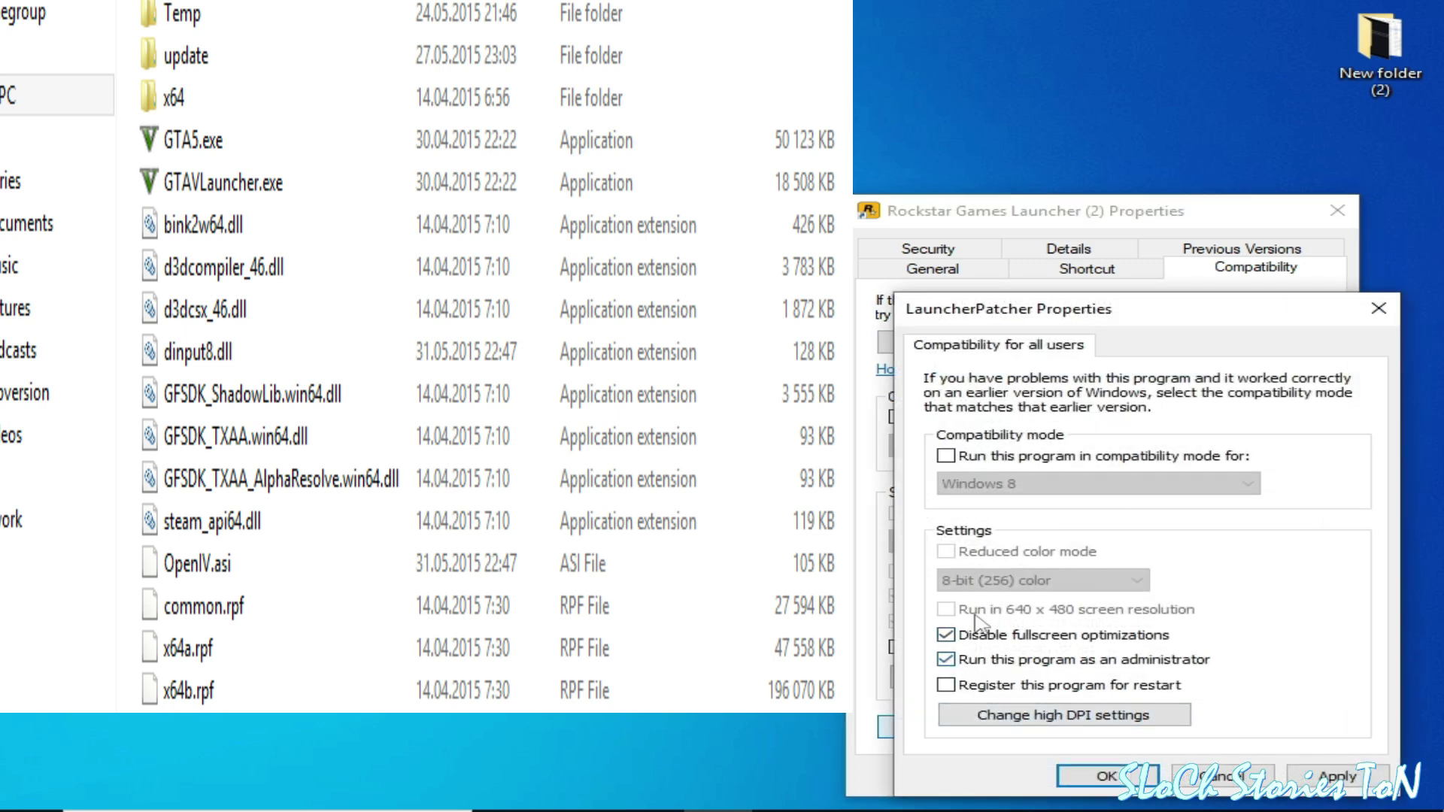
left_click(1328, 776)
left_click(1106, 776)
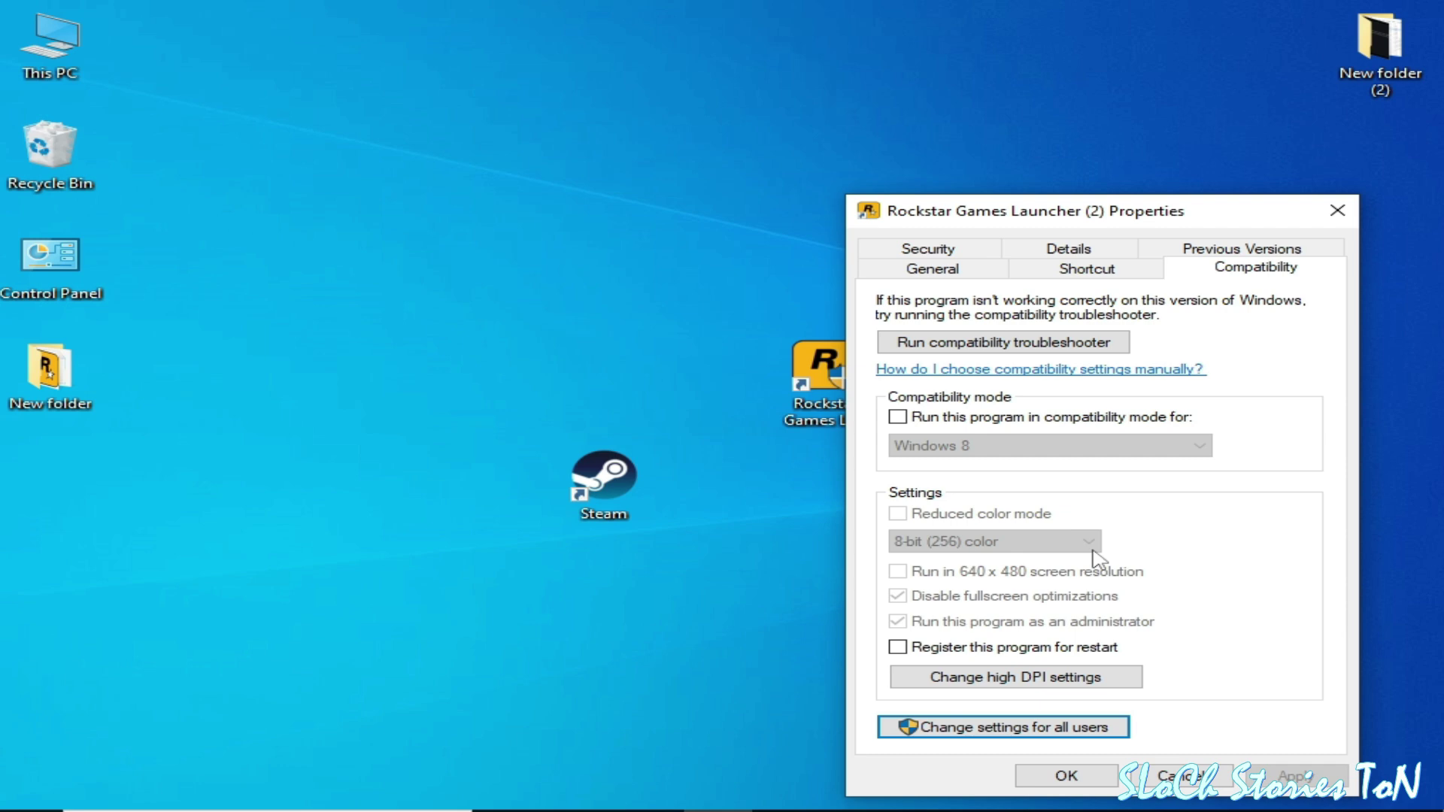
left_click(1066, 776)
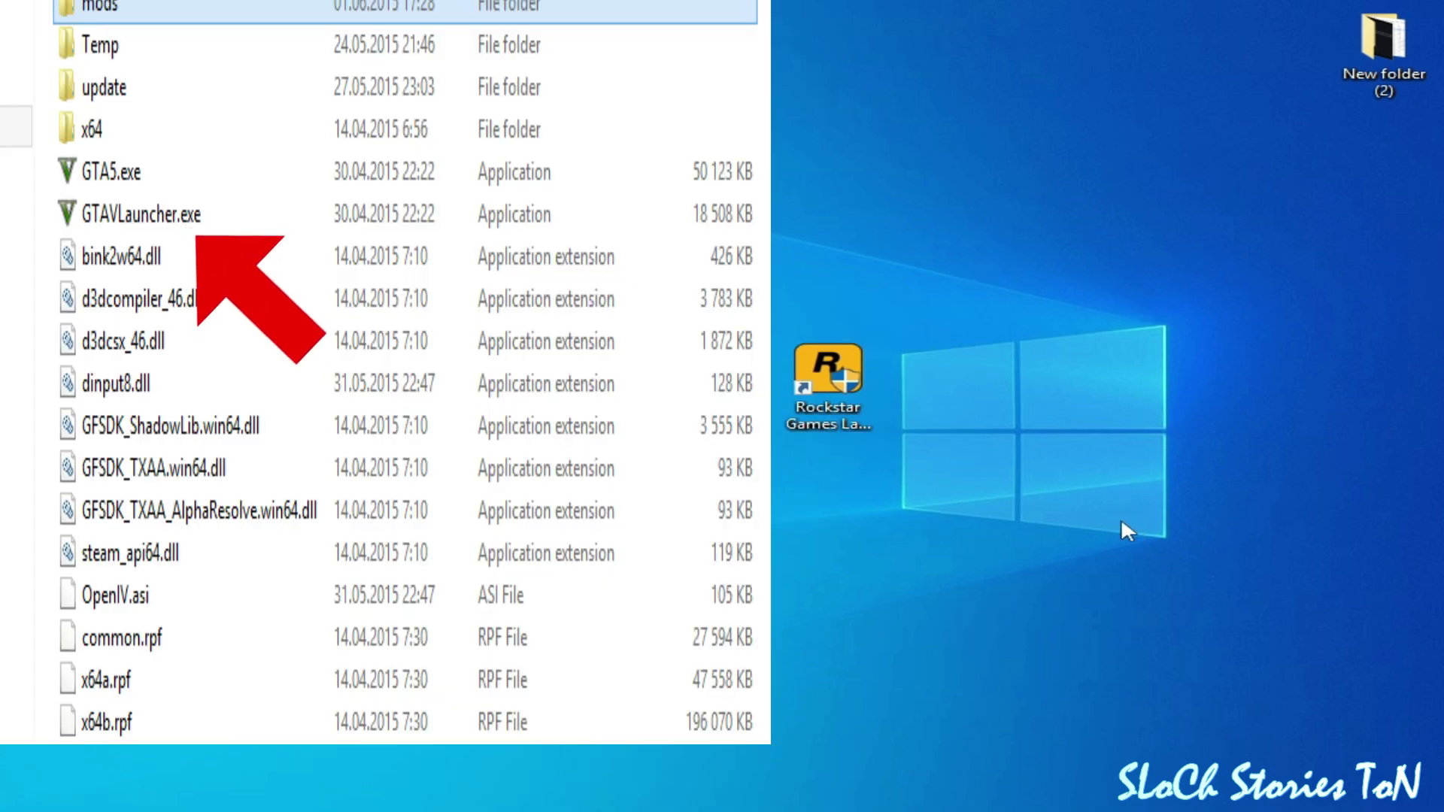
Step: Turn on compatibility mode for Windows 7 in the Rockstar Games Launcher shortcut's properties and confirm
left_click(824, 378)
right_click(823, 378)
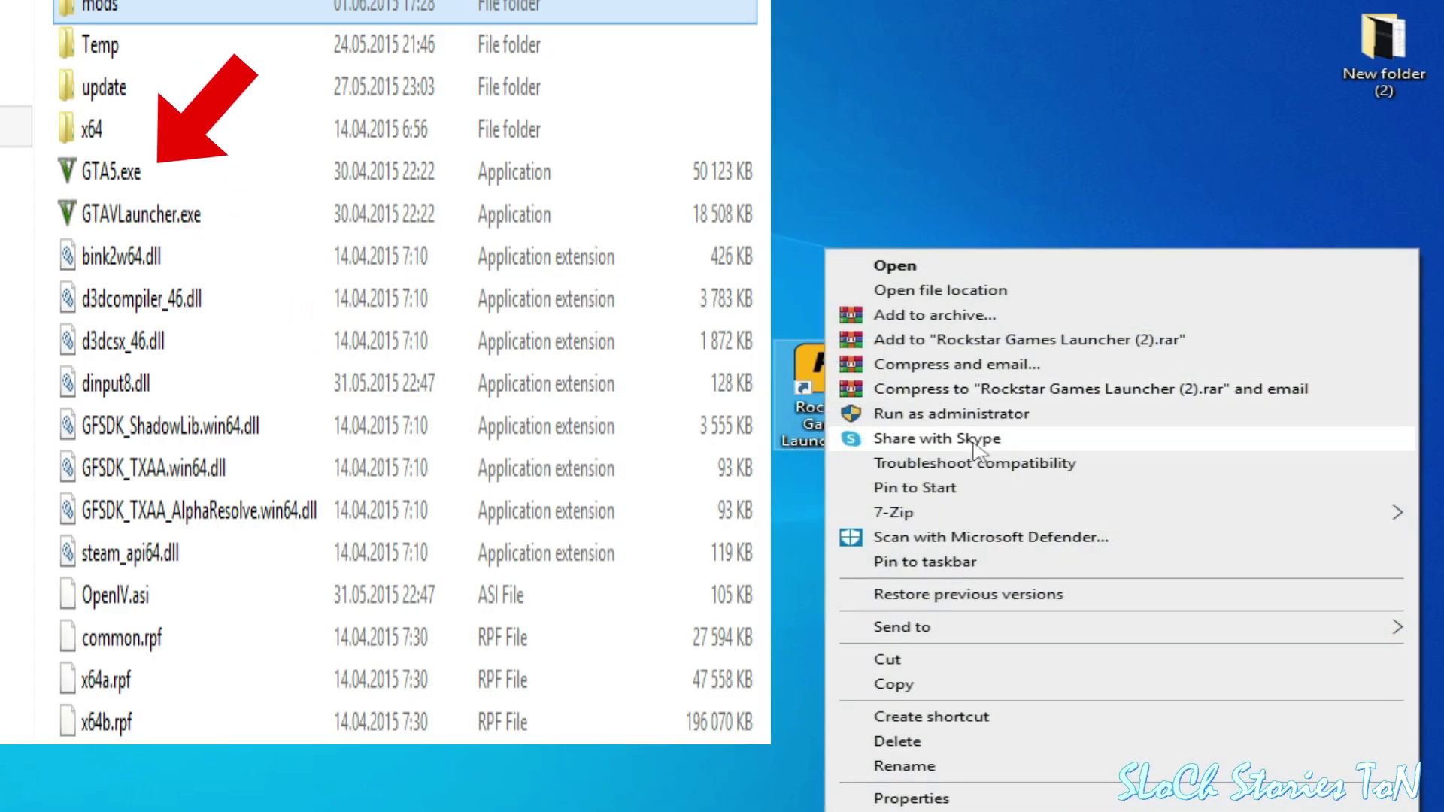
left_click(921, 799)
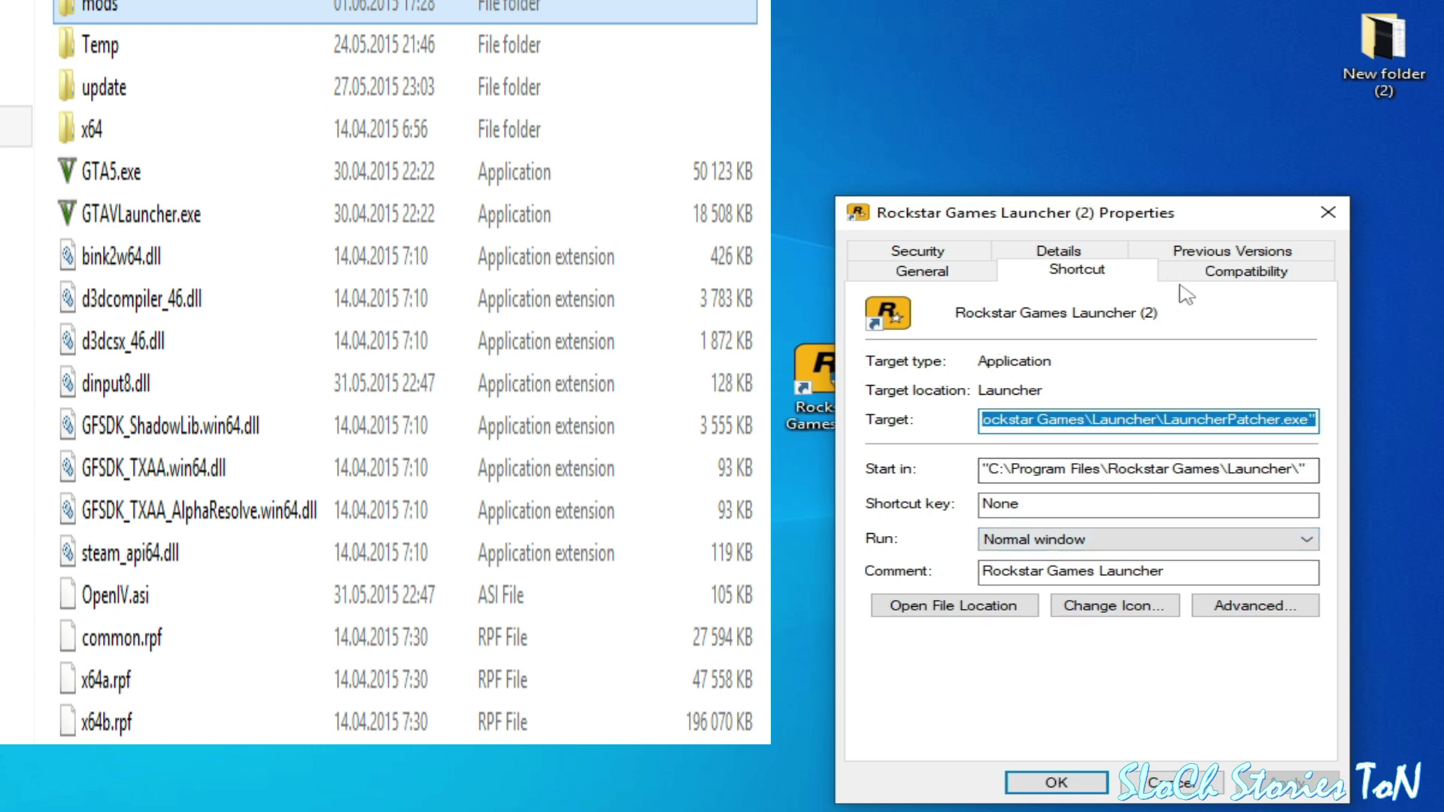
left_click(1220, 274)
left_click(888, 420)
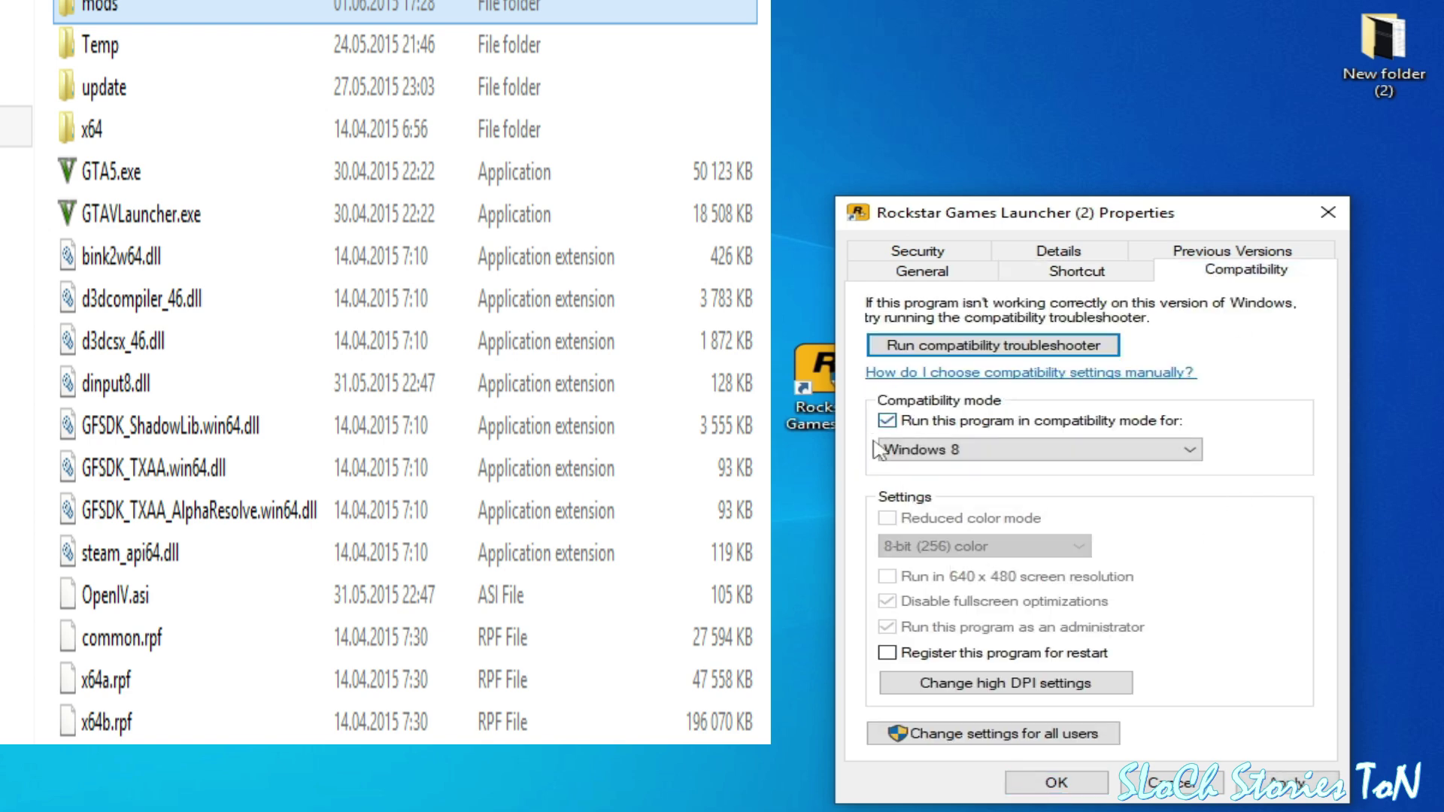
left_click(971, 451)
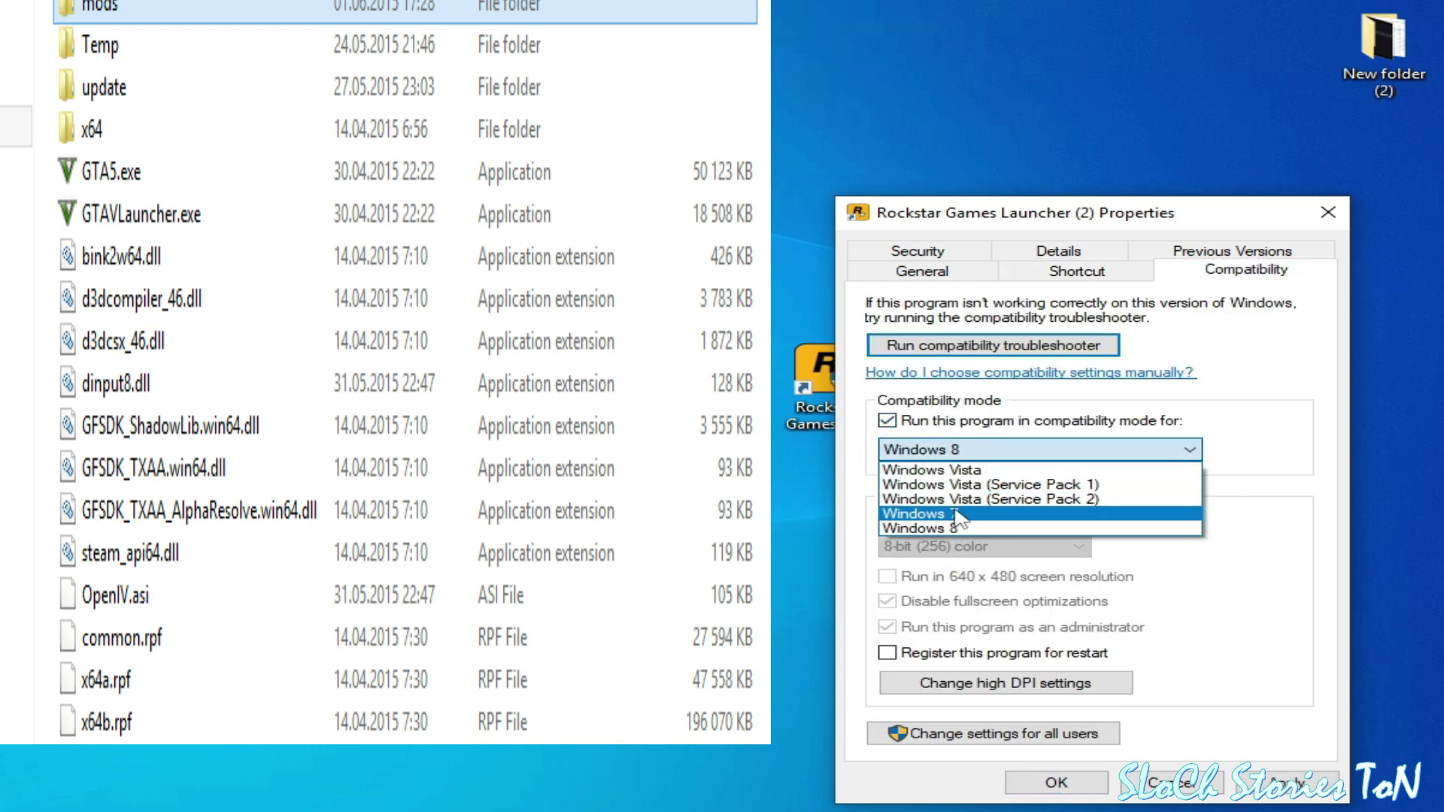
left_click(957, 514)
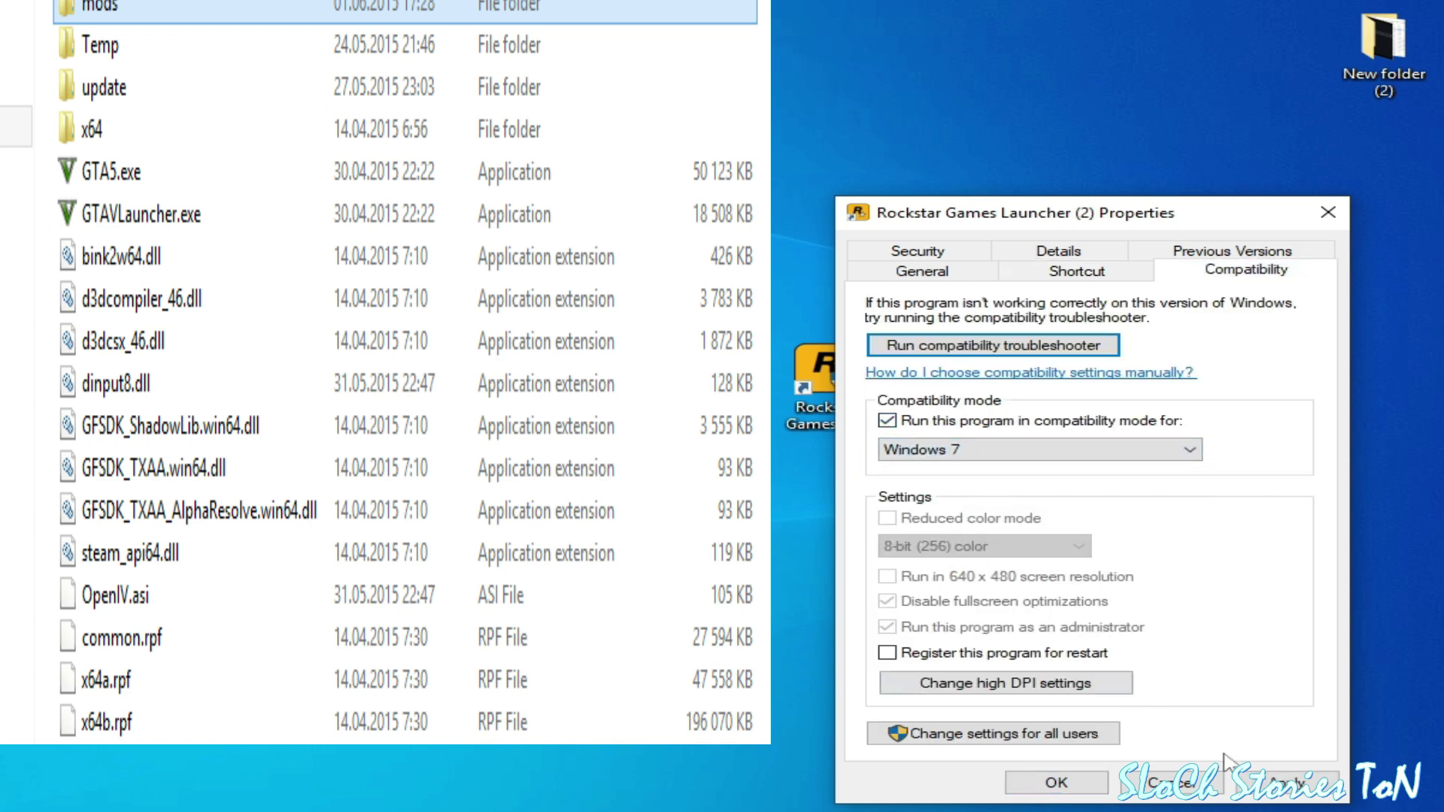
left_click(1056, 782)
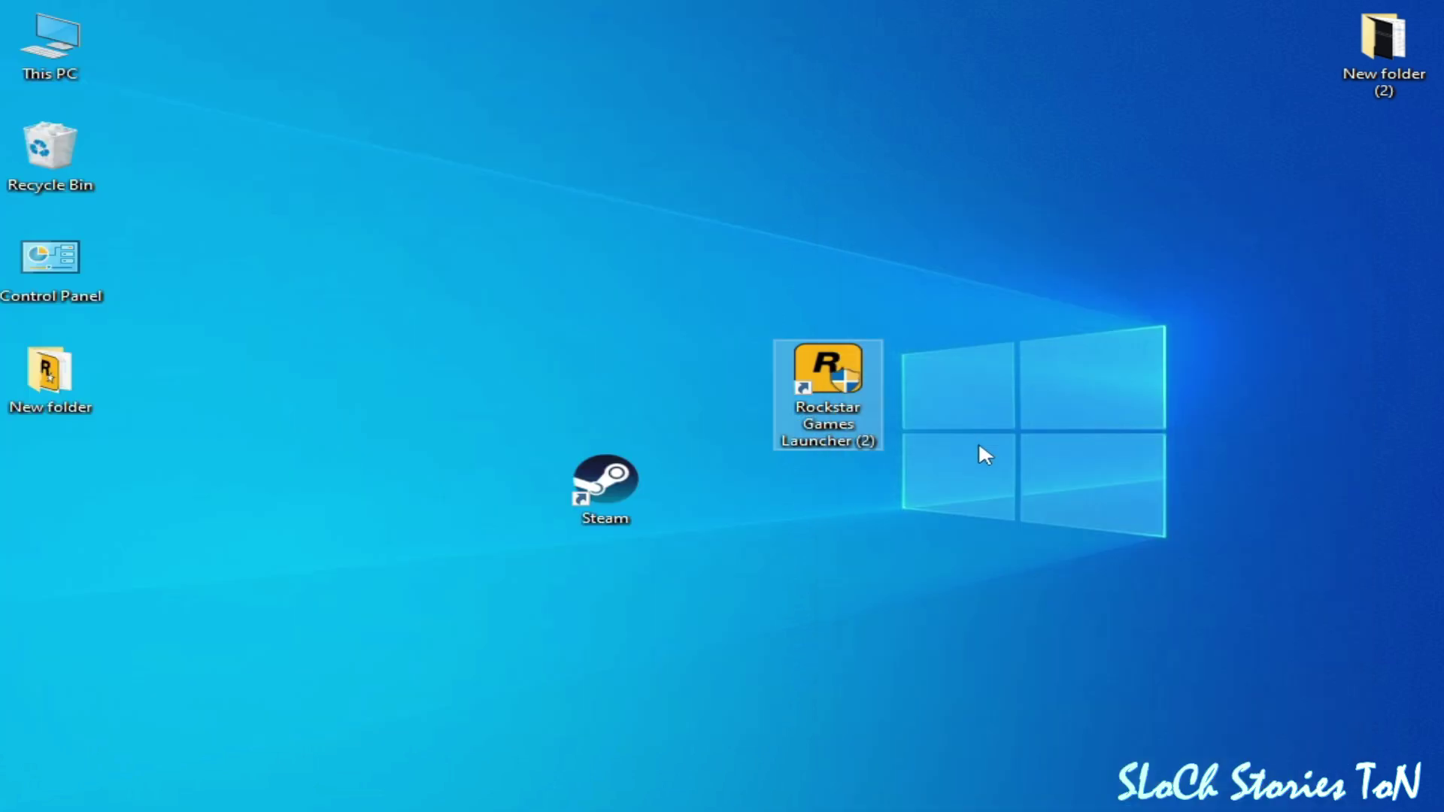
Step: Change the Rockstar Games Launcher shortcut's compatibility mode to Windows 8 and confirm
right_click(841, 376)
left_click(949, 798)
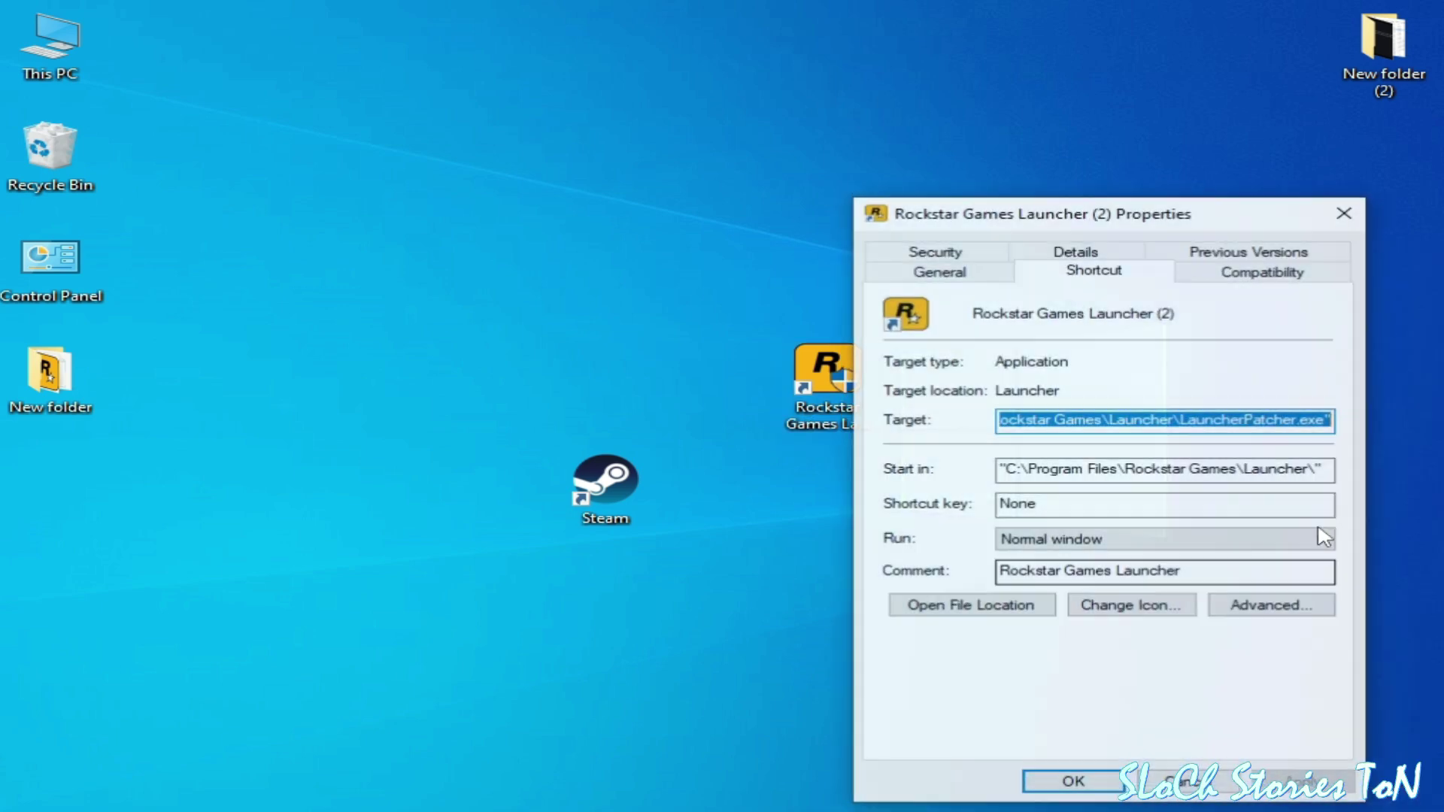
left_click(1245, 272)
left_click(971, 455)
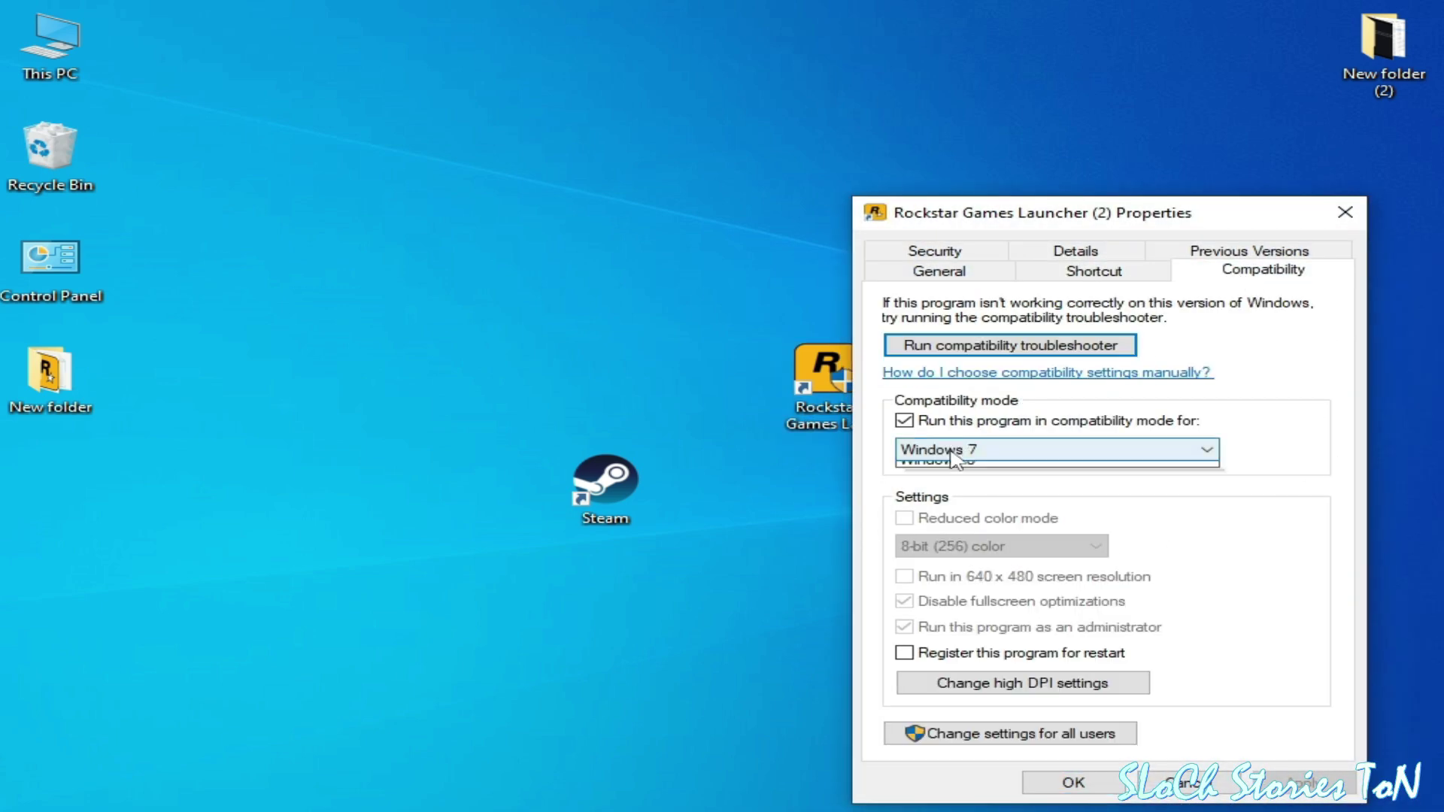
left_click(978, 529)
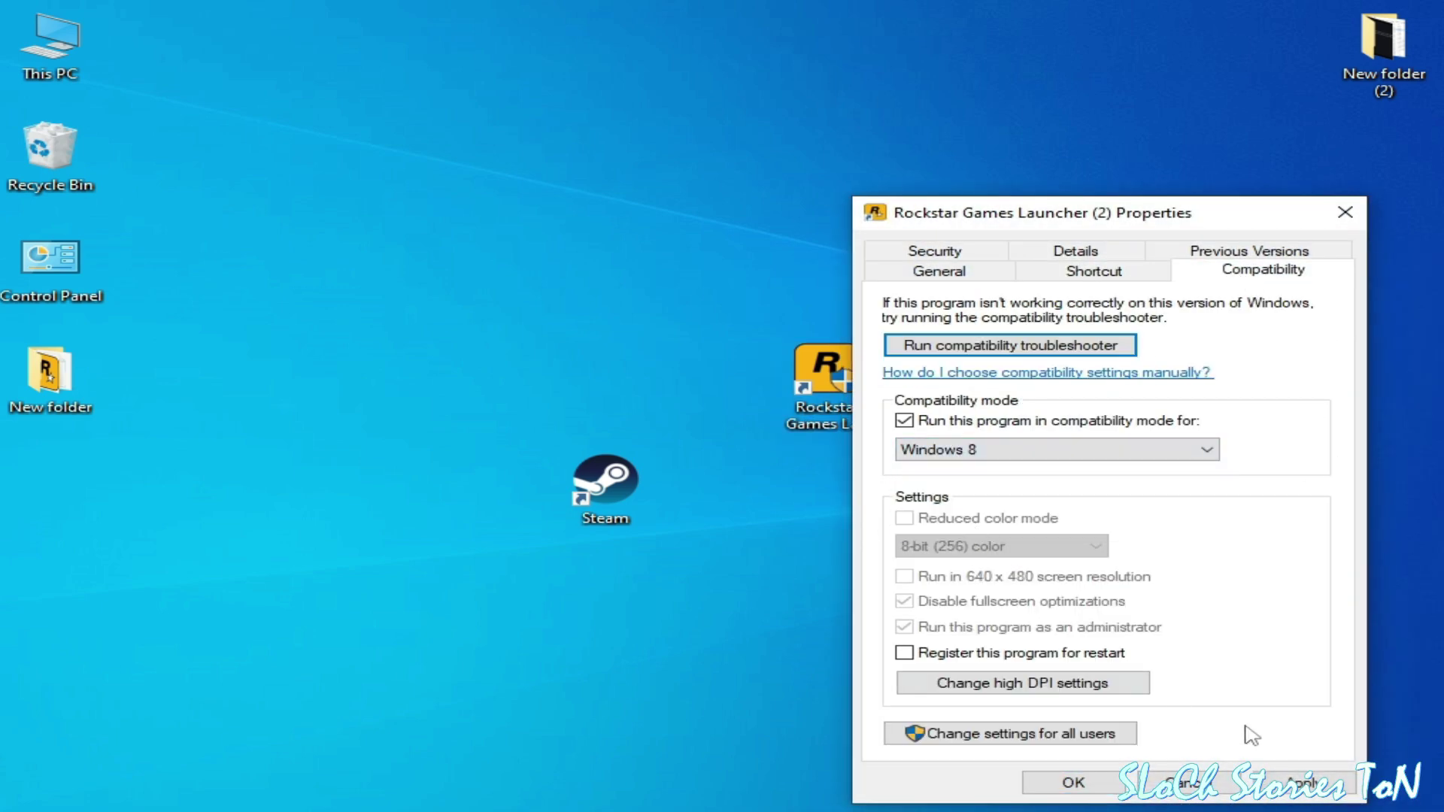
left_click(1075, 782)
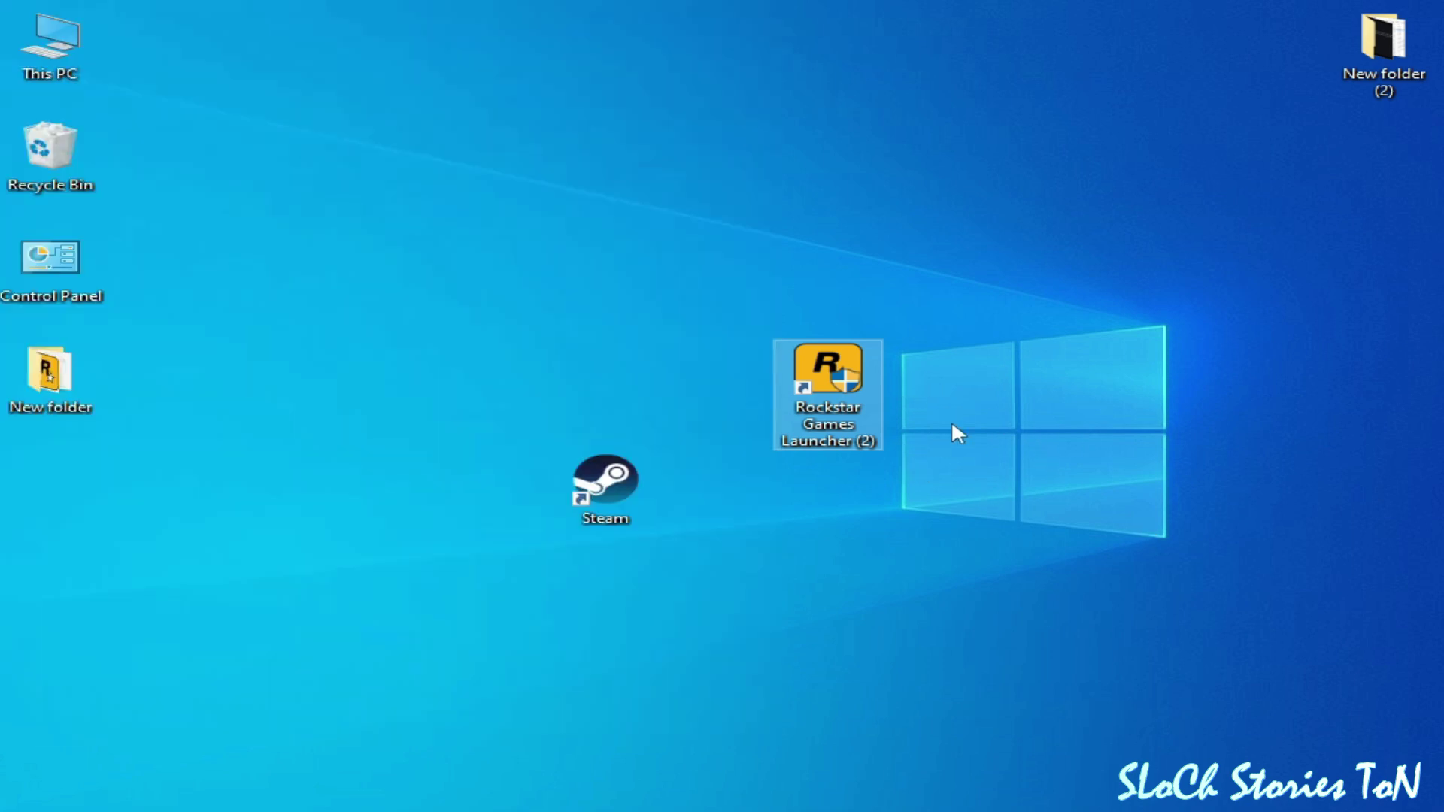
Step: Turn off compatibility mode in the Rockstar Games Launcher shortcut's properties and confirm
right_click(827, 385)
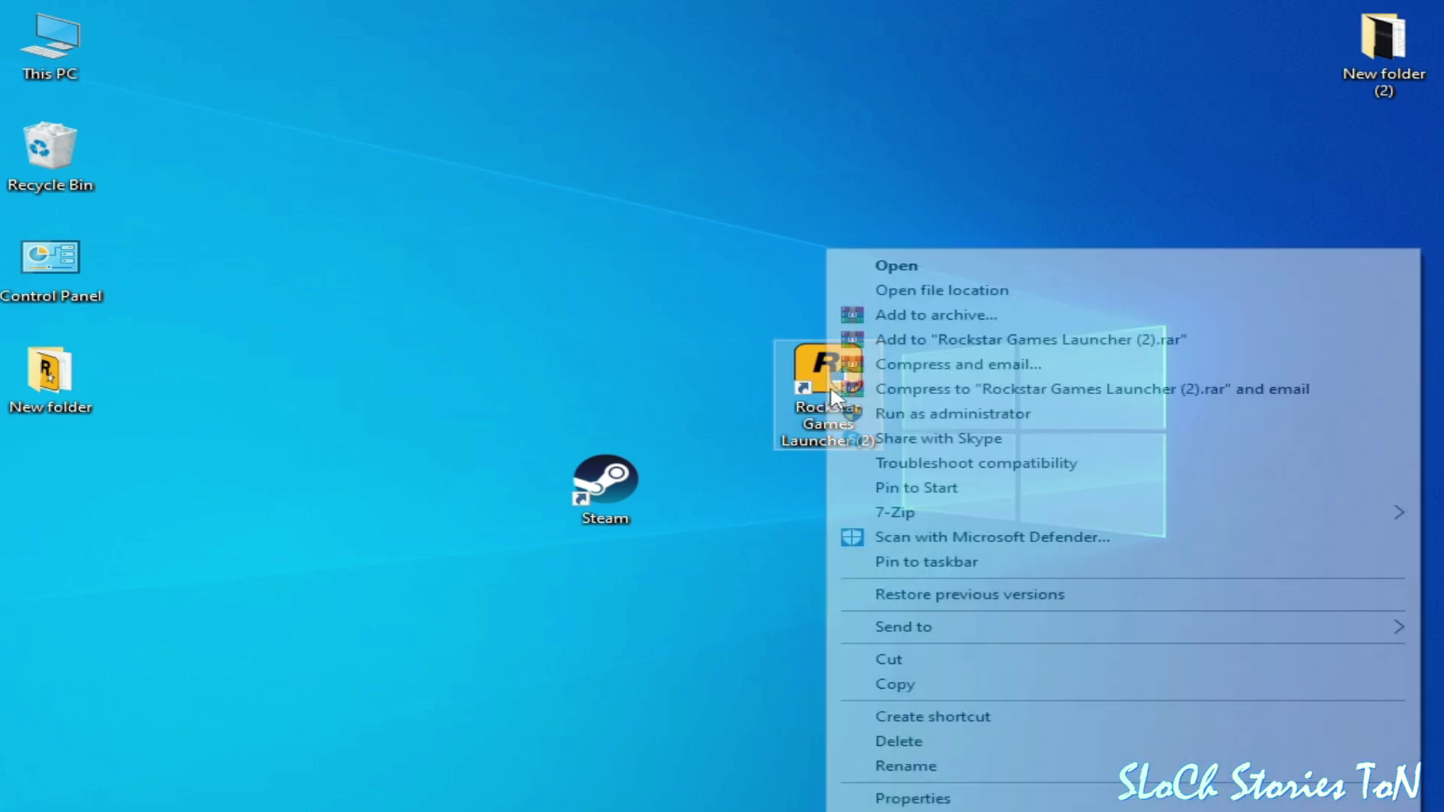
left_click(908, 799)
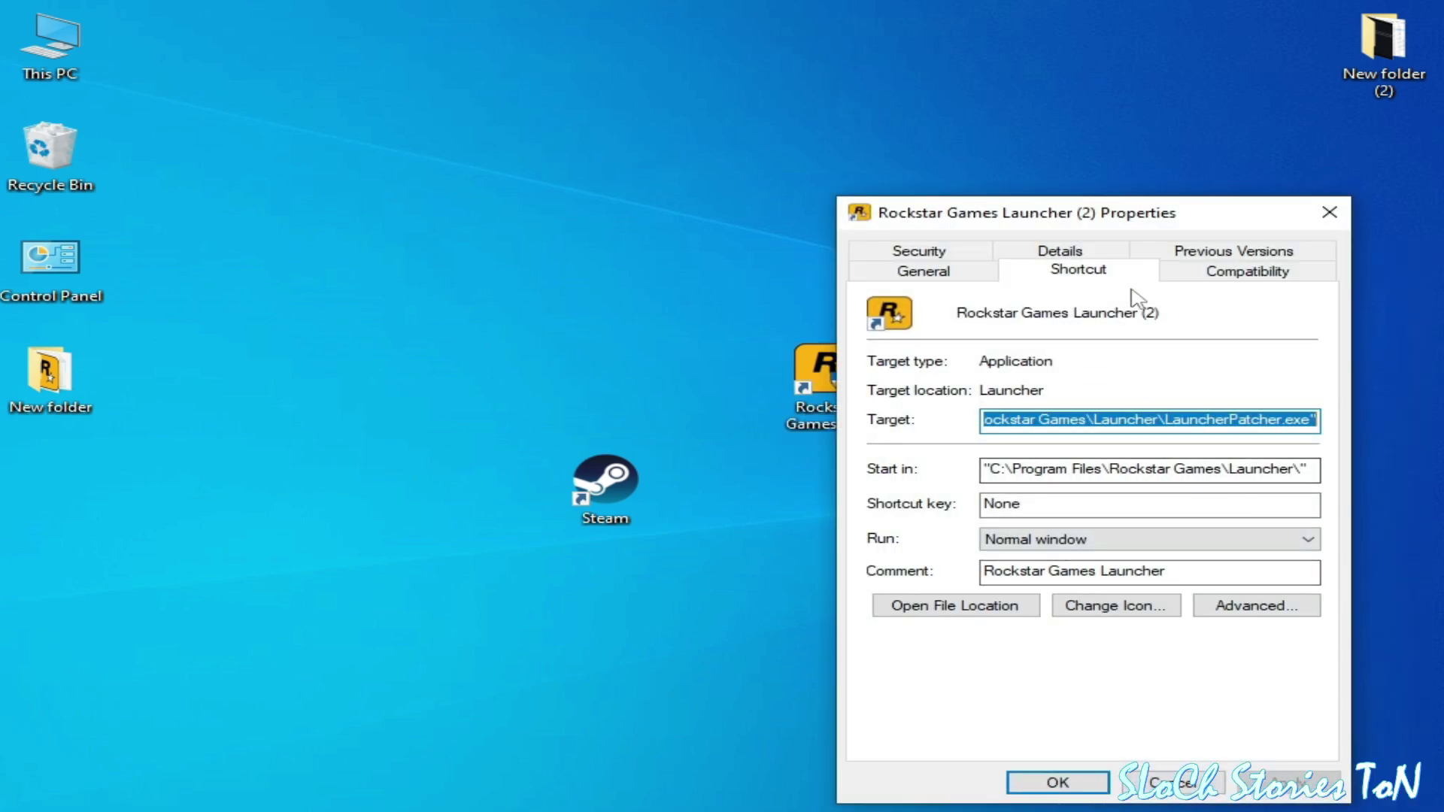
left_click(1212, 272)
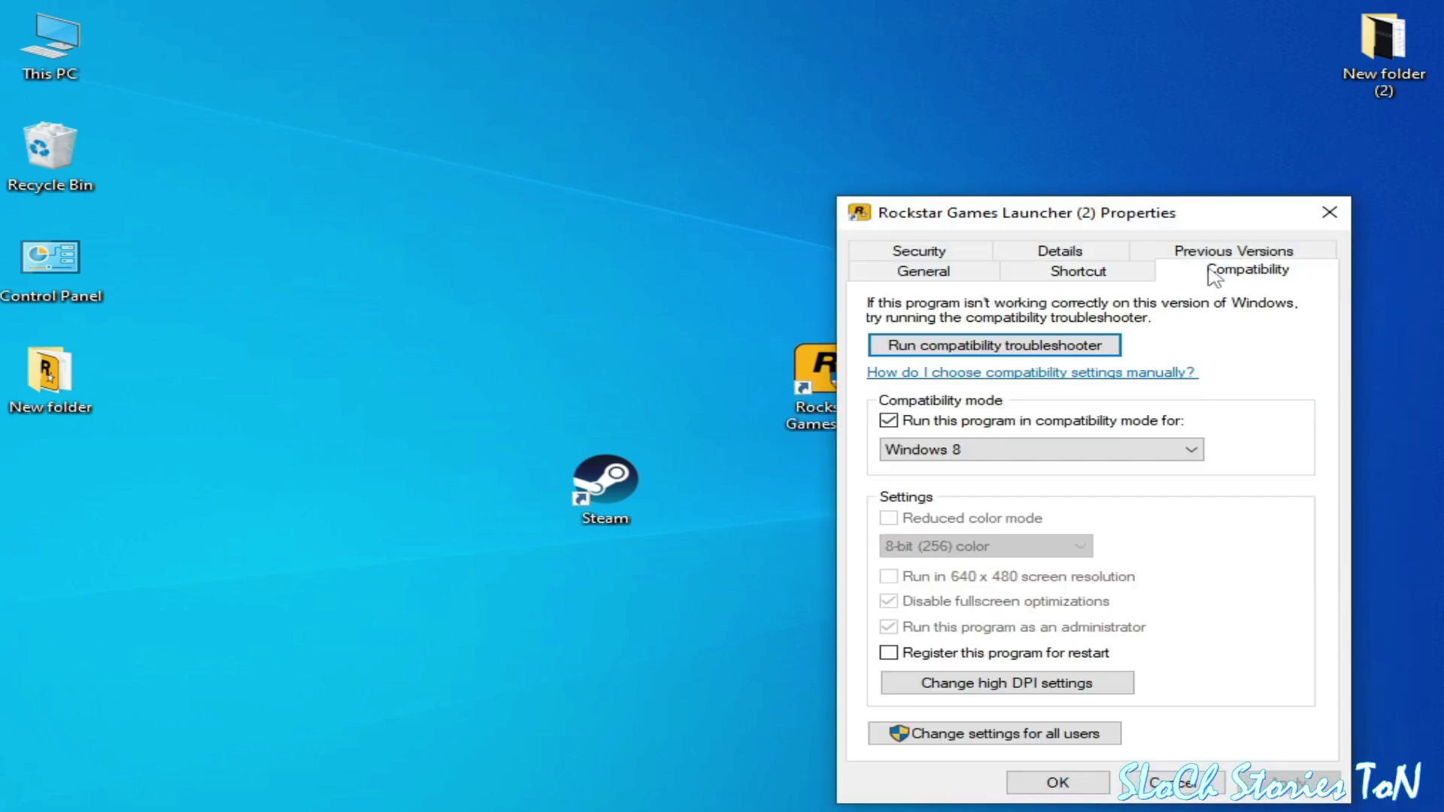
left_click(890, 421)
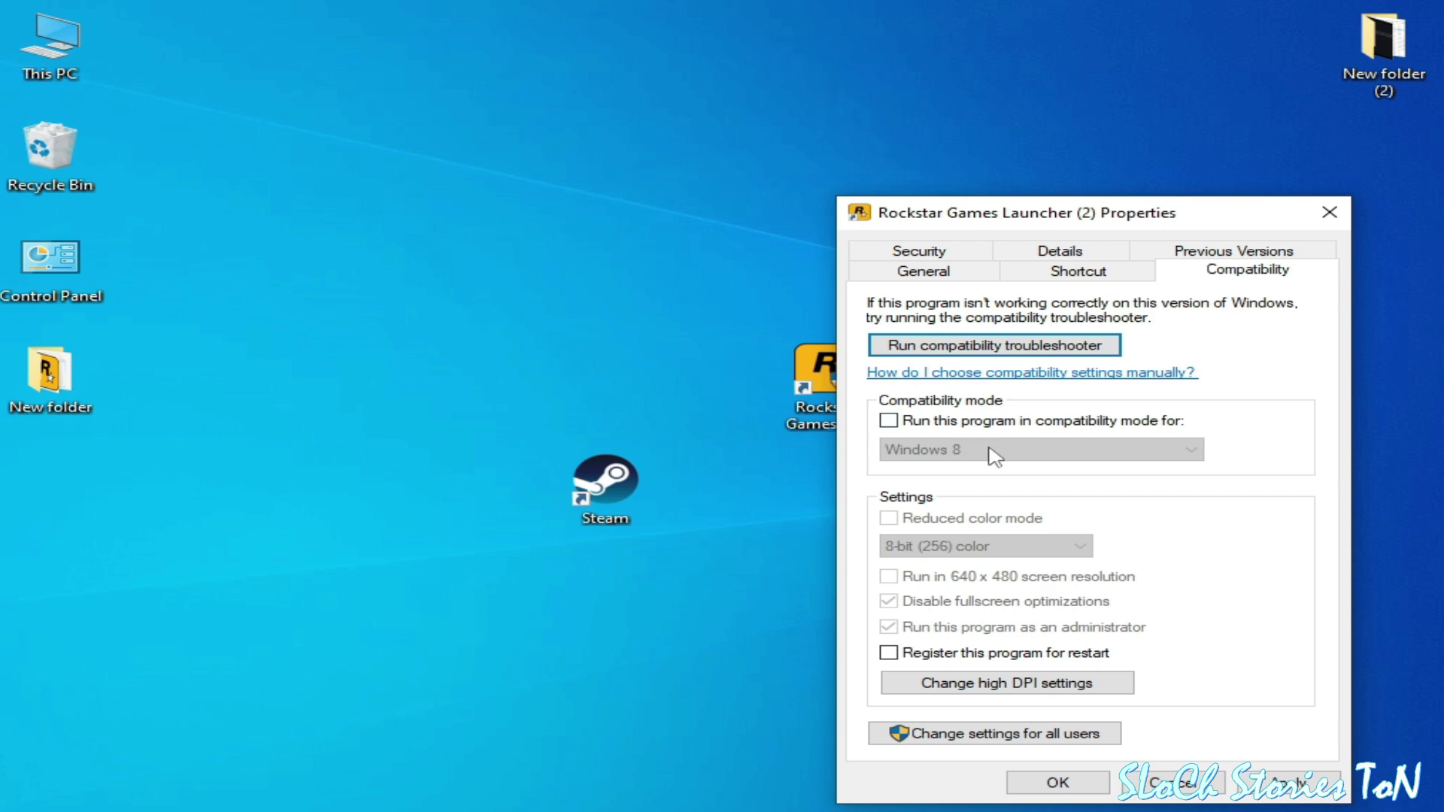
left_click_drag(1027, 222, 1114, 227)
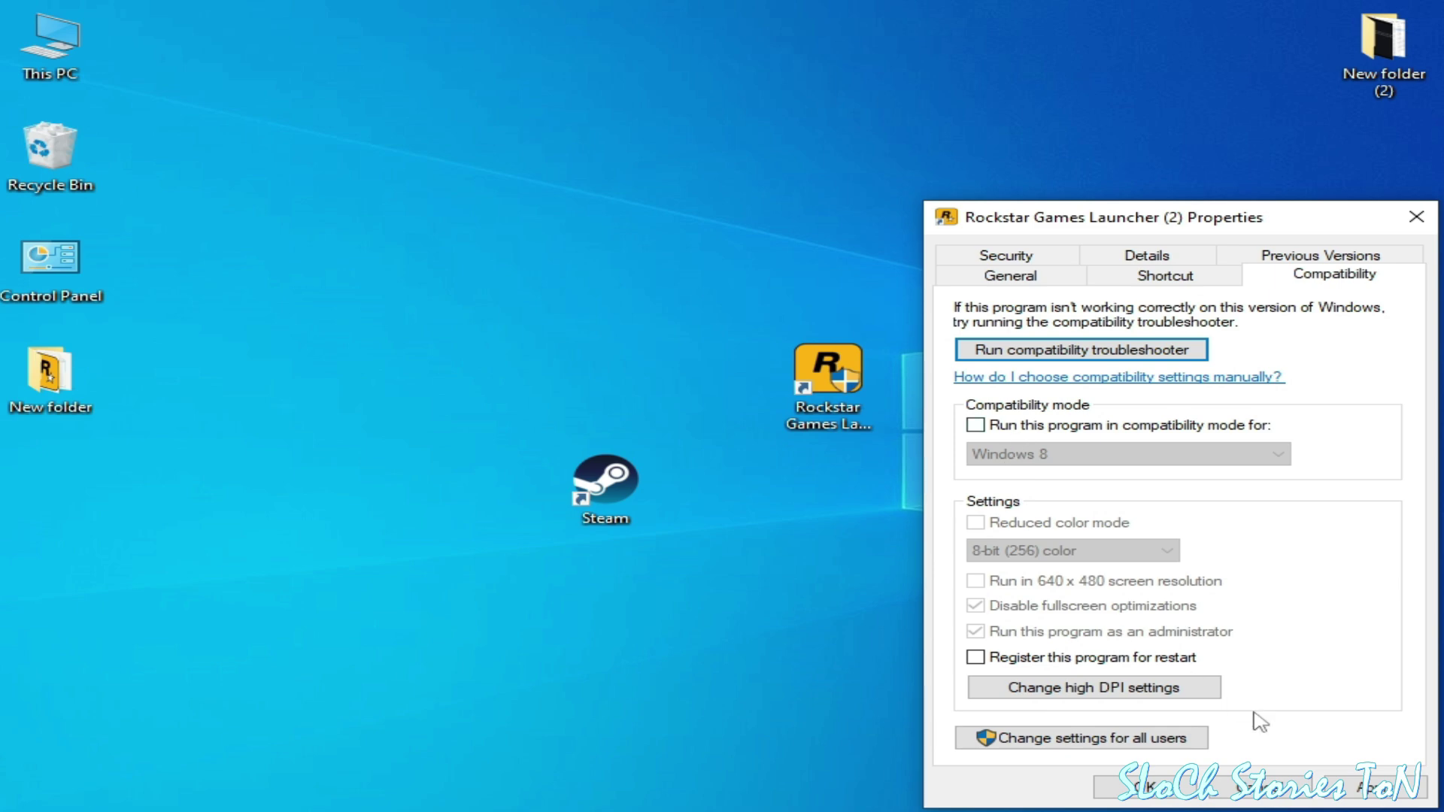
left_click(1135, 786)
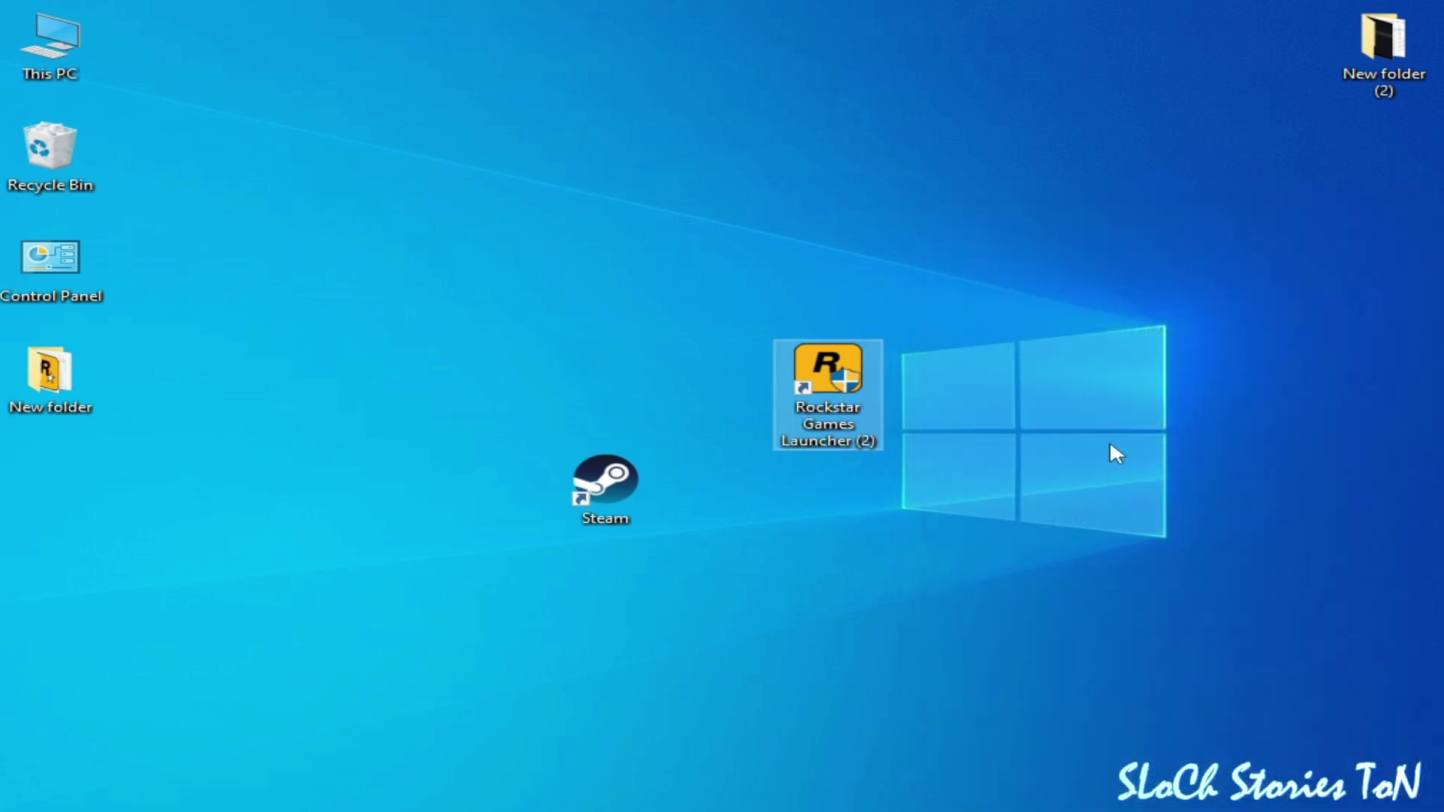
left_click(1110, 445)
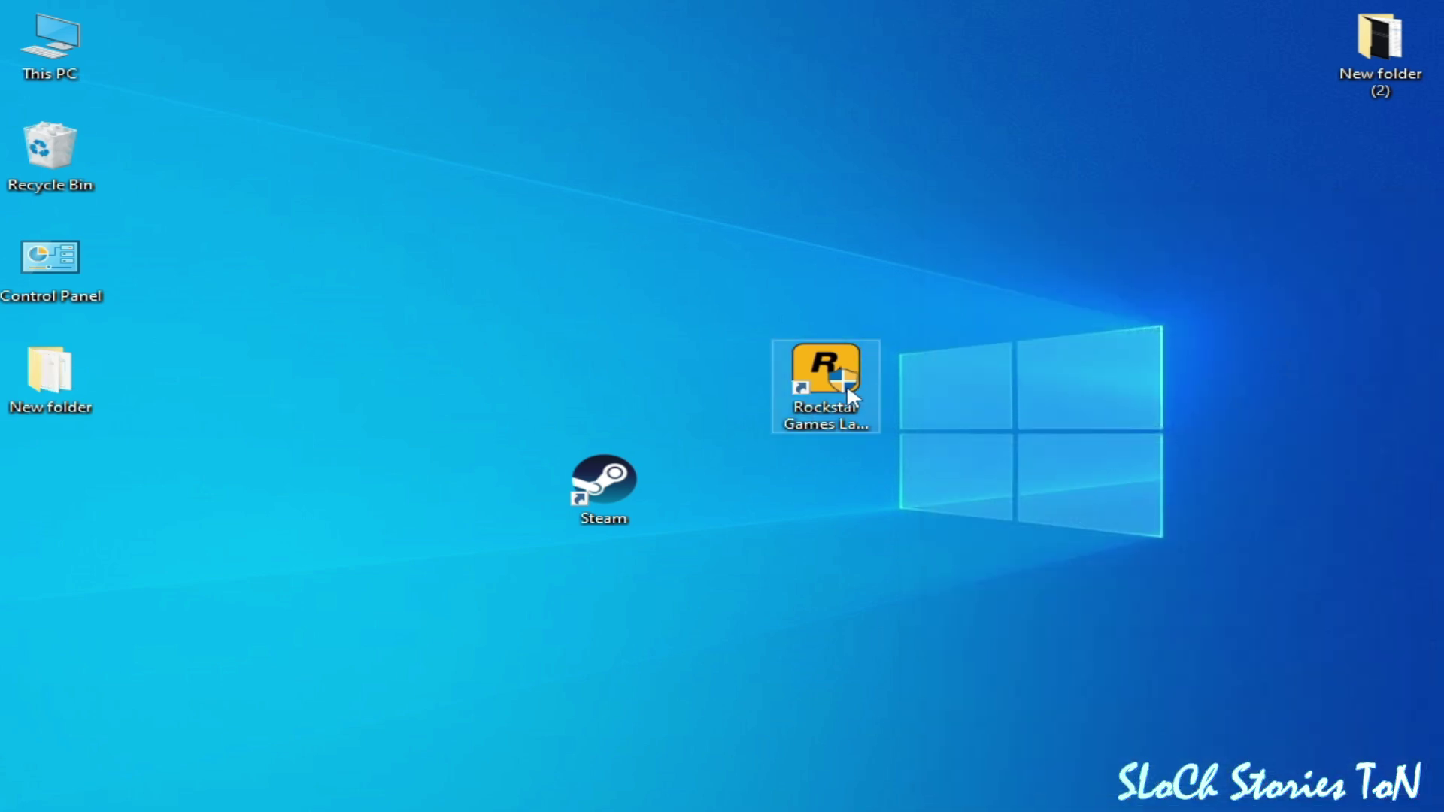
Step: Disable Run this program as an administrator and Disable fullscreen optimizations for all users of the Rockstar Games Launcher, apply, and confirm both dialogs
right_click(824, 397)
left_click(958, 800)
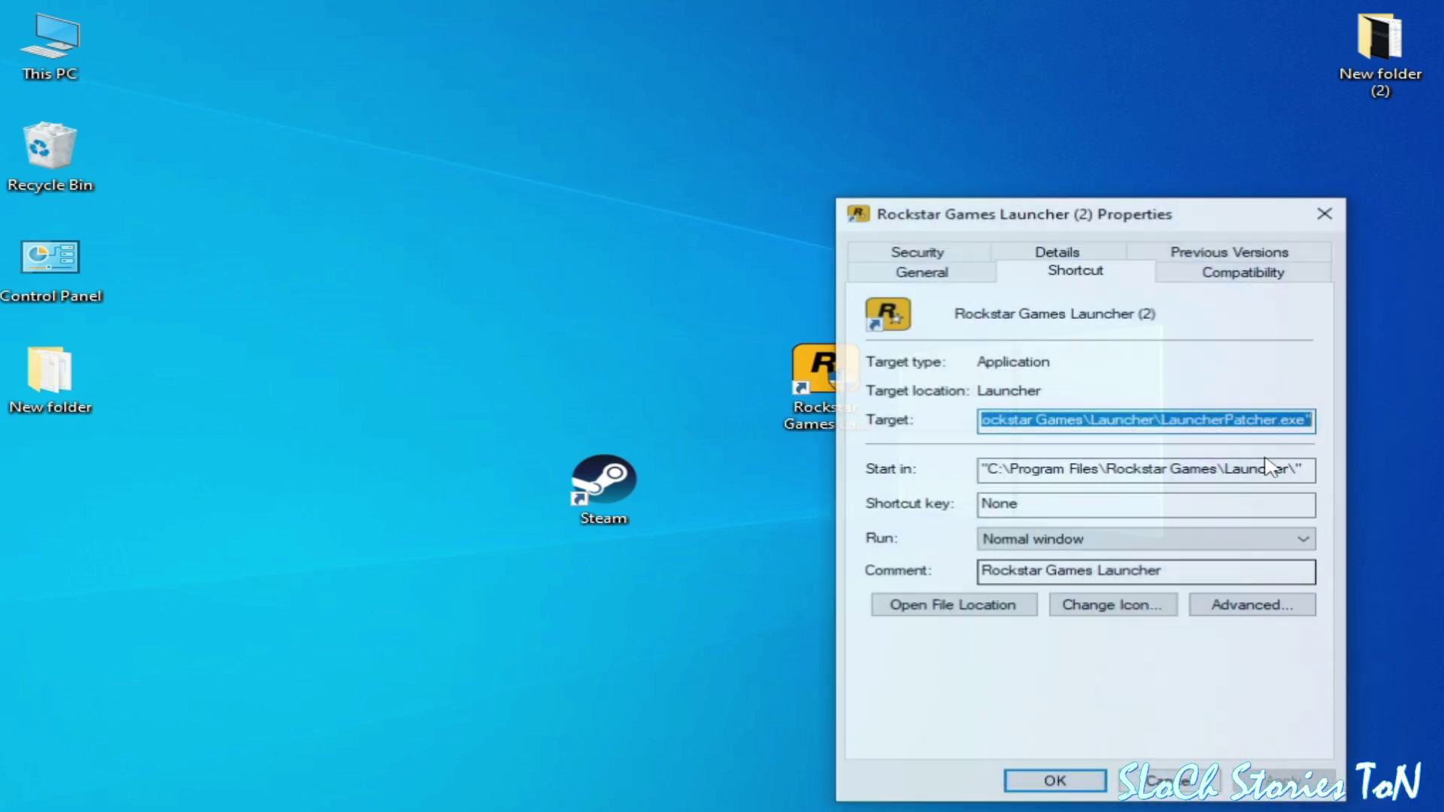
left_click(1209, 269)
left_click_drag(1203, 214, 1172, 67)
left_click(946, 591)
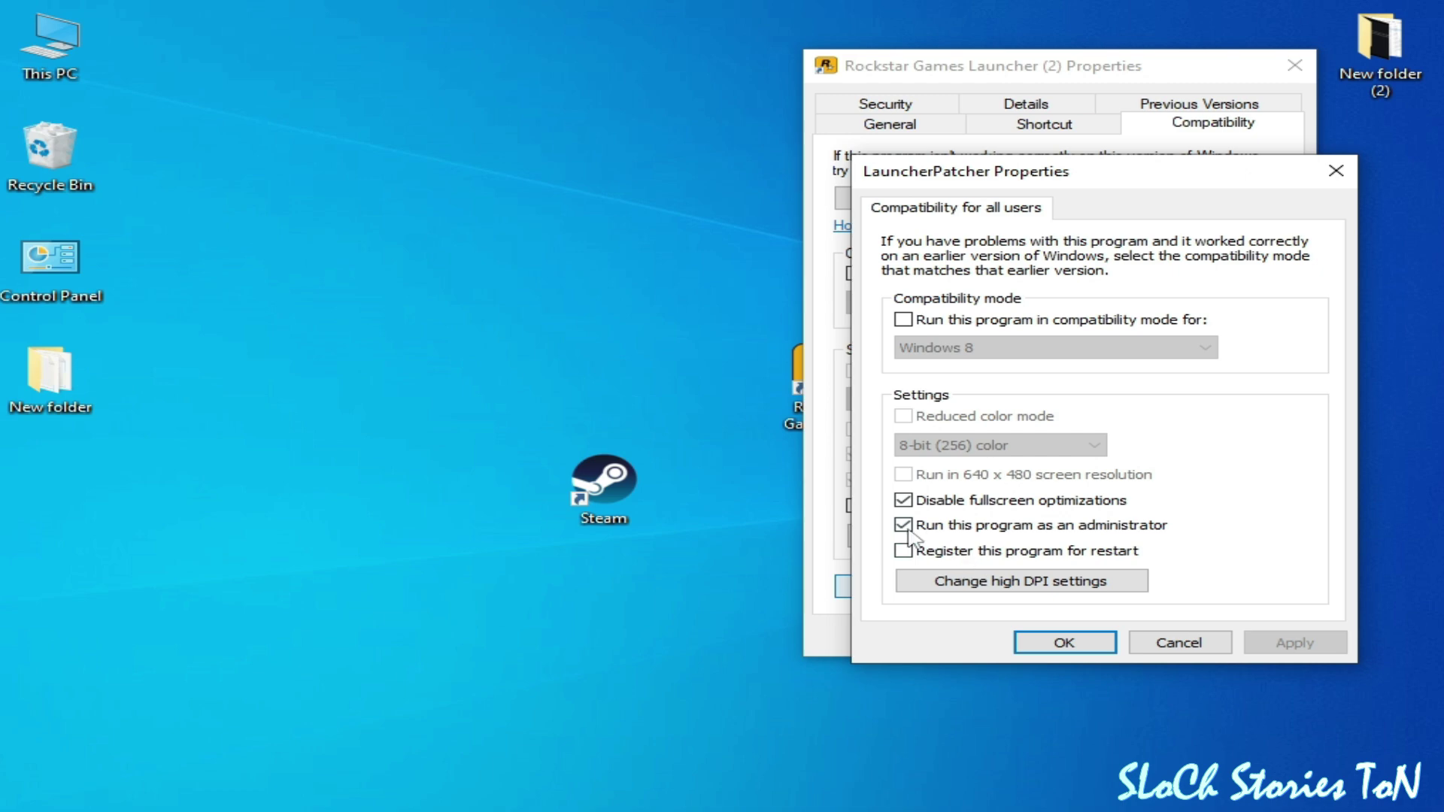
left_click(905, 527)
left_click(904, 501)
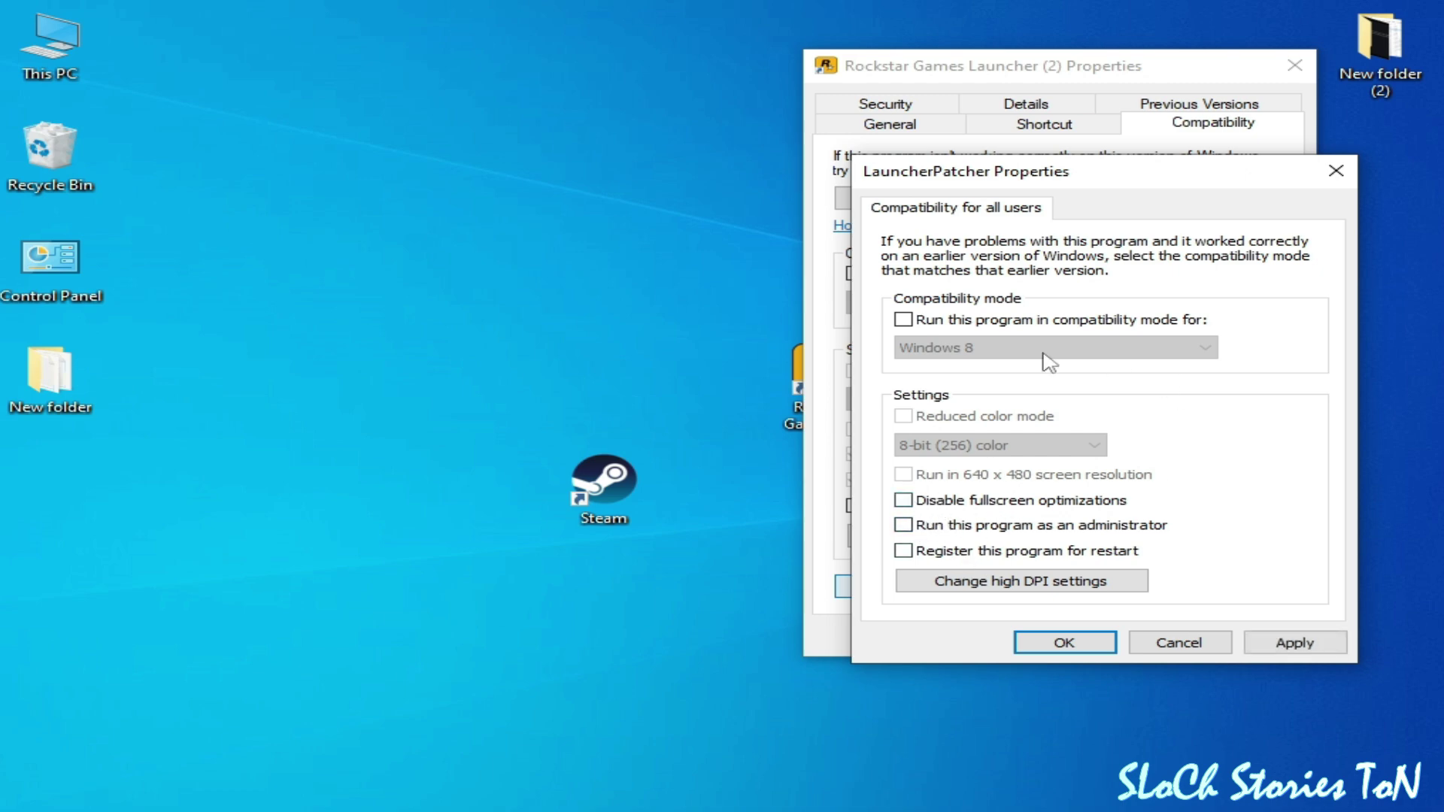
left_click(1293, 644)
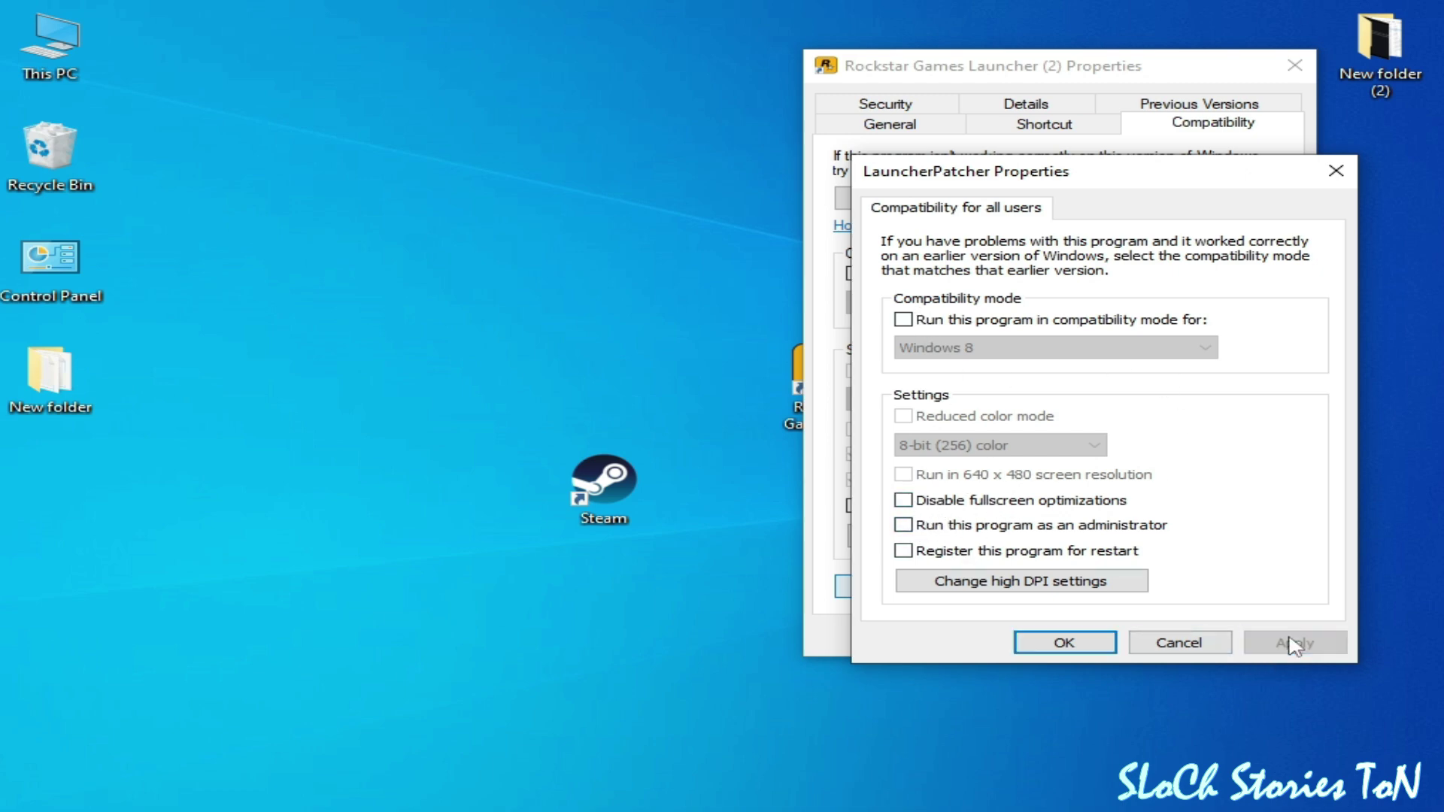
left_click(1064, 643)
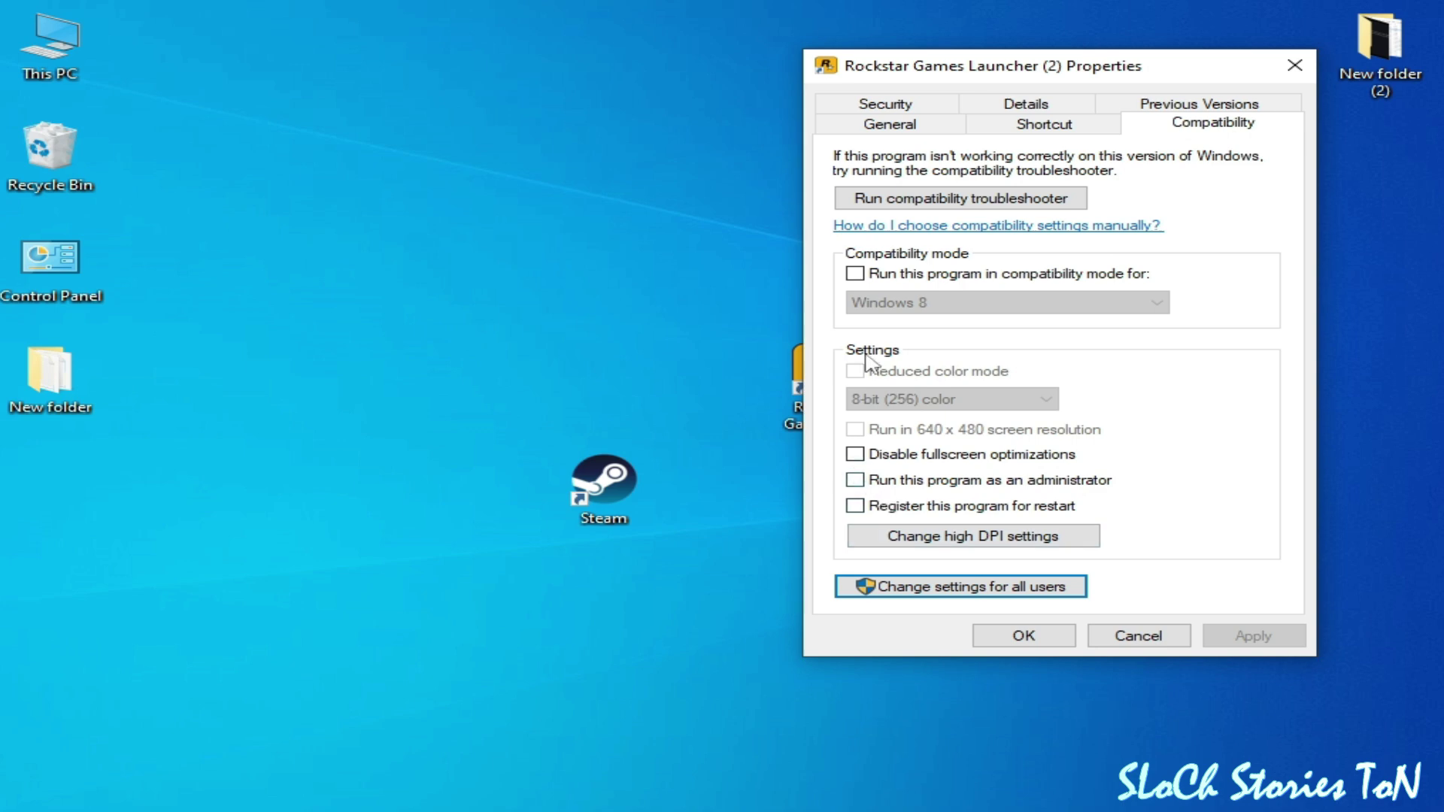
left_click(1048, 636)
Step: Disable Run this program as an administrator for all users of the Steam shortcut, apply it, and confirm both properties dialogs
right_click(610, 481)
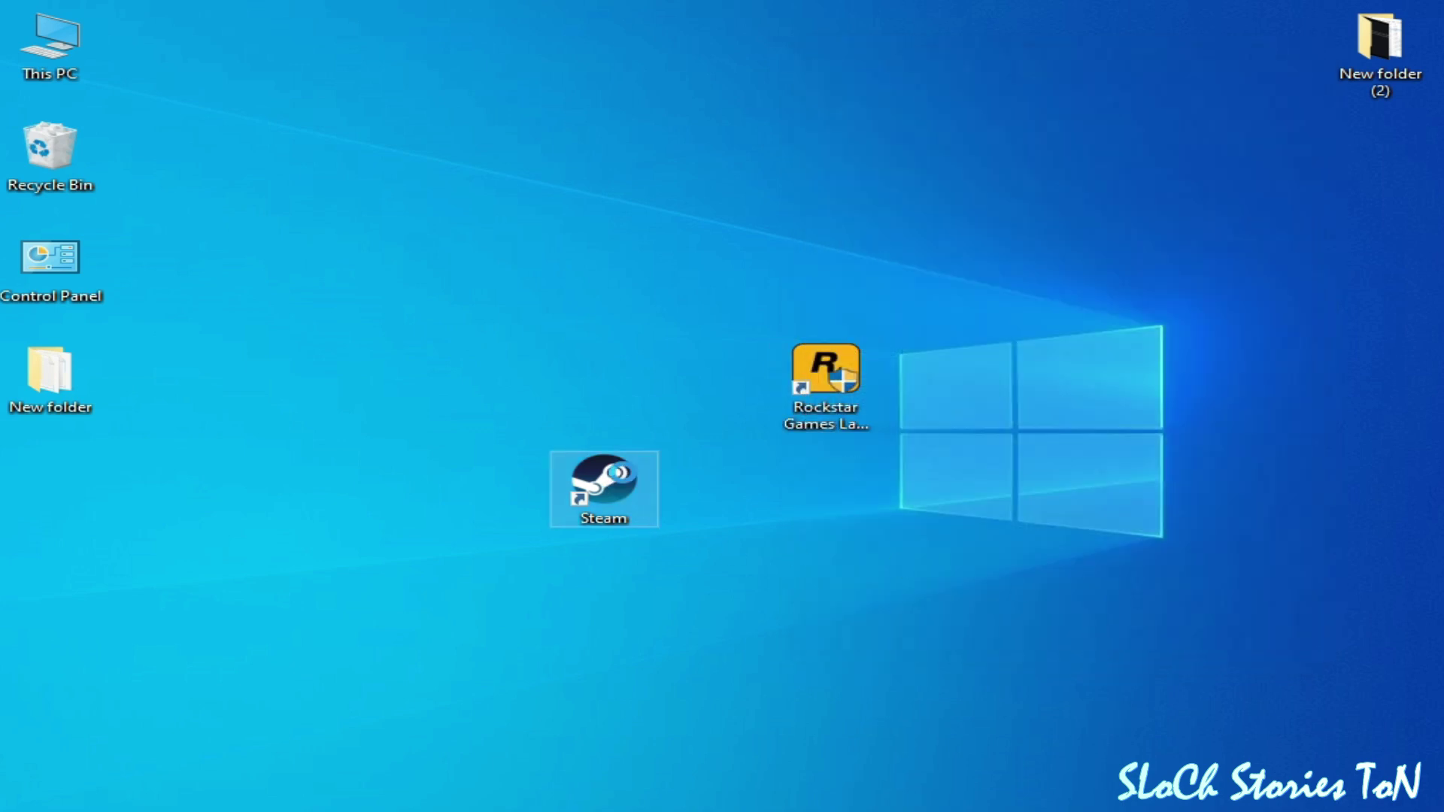
left_click(693, 798)
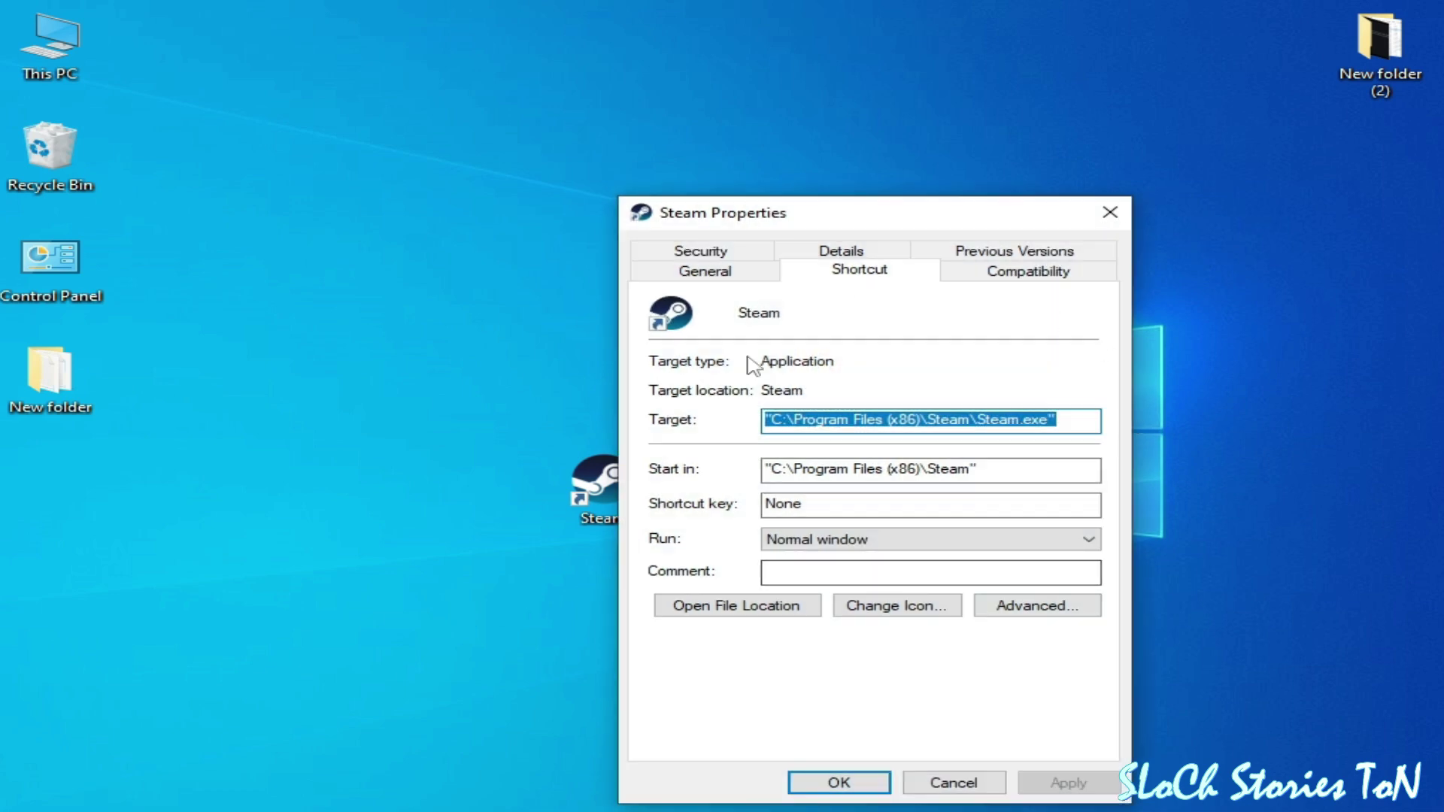
left_click(1051, 274)
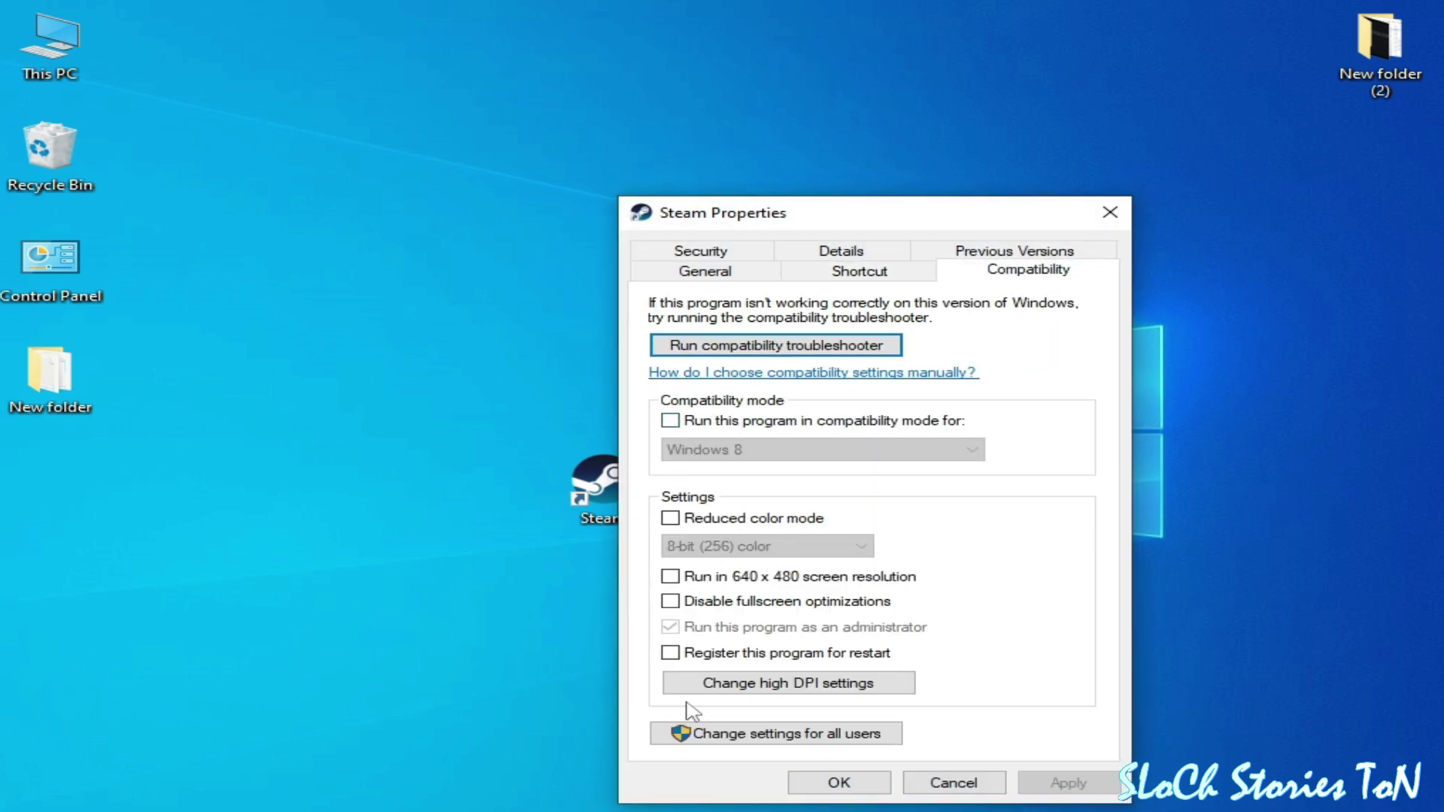
left_click(872, 739)
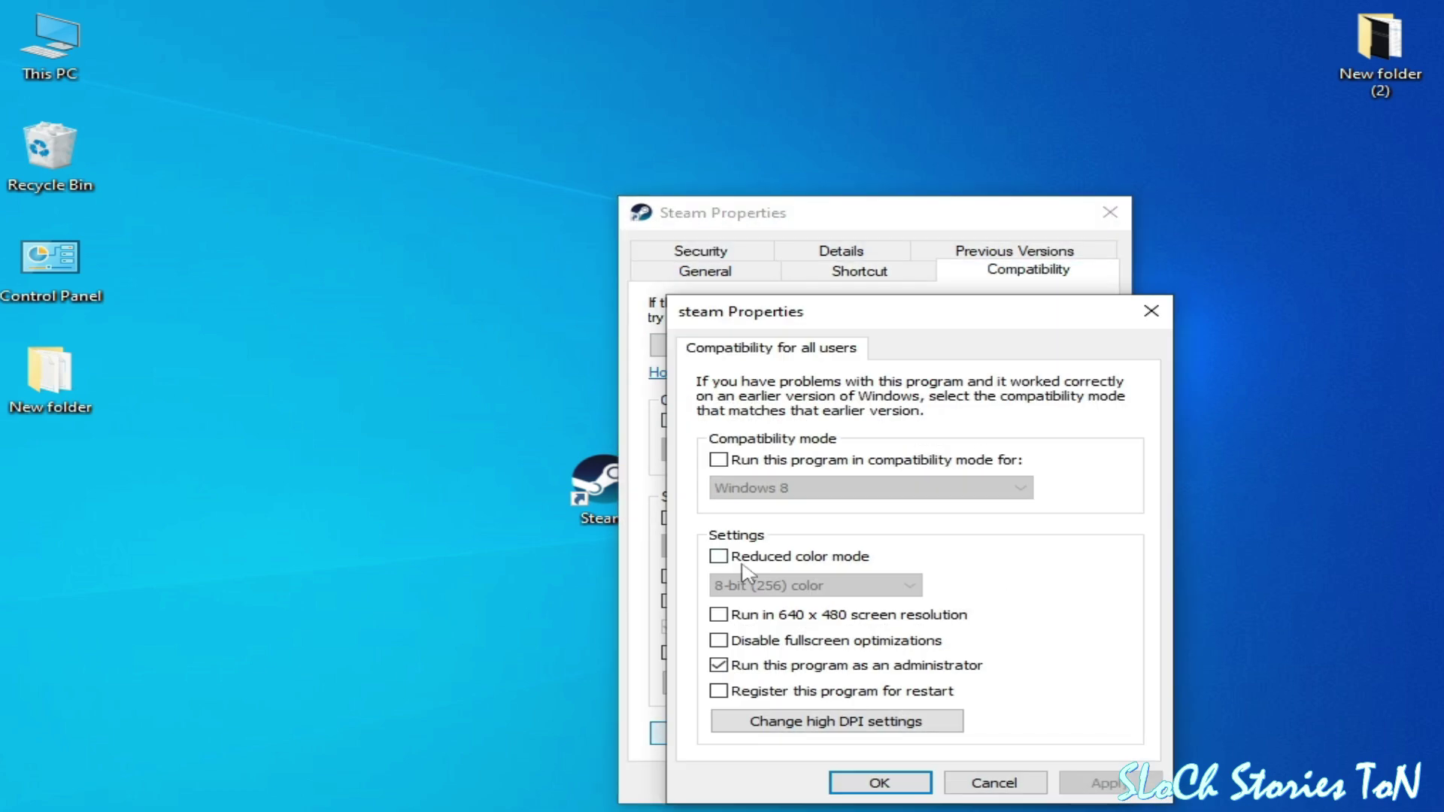
left_click(719, 666)
left_click(1099, 783)
left_click(878, 782)
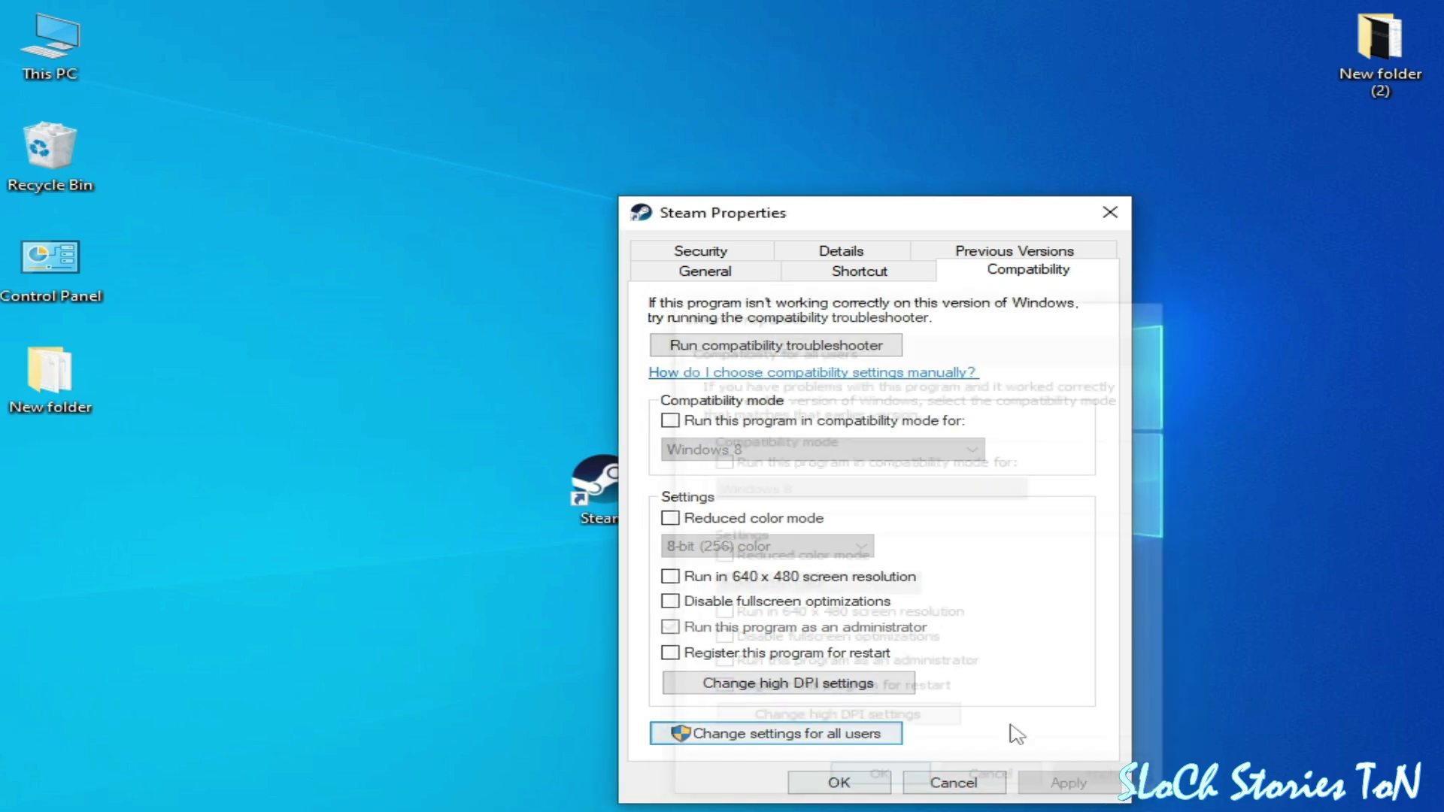
left_click(861, 783)
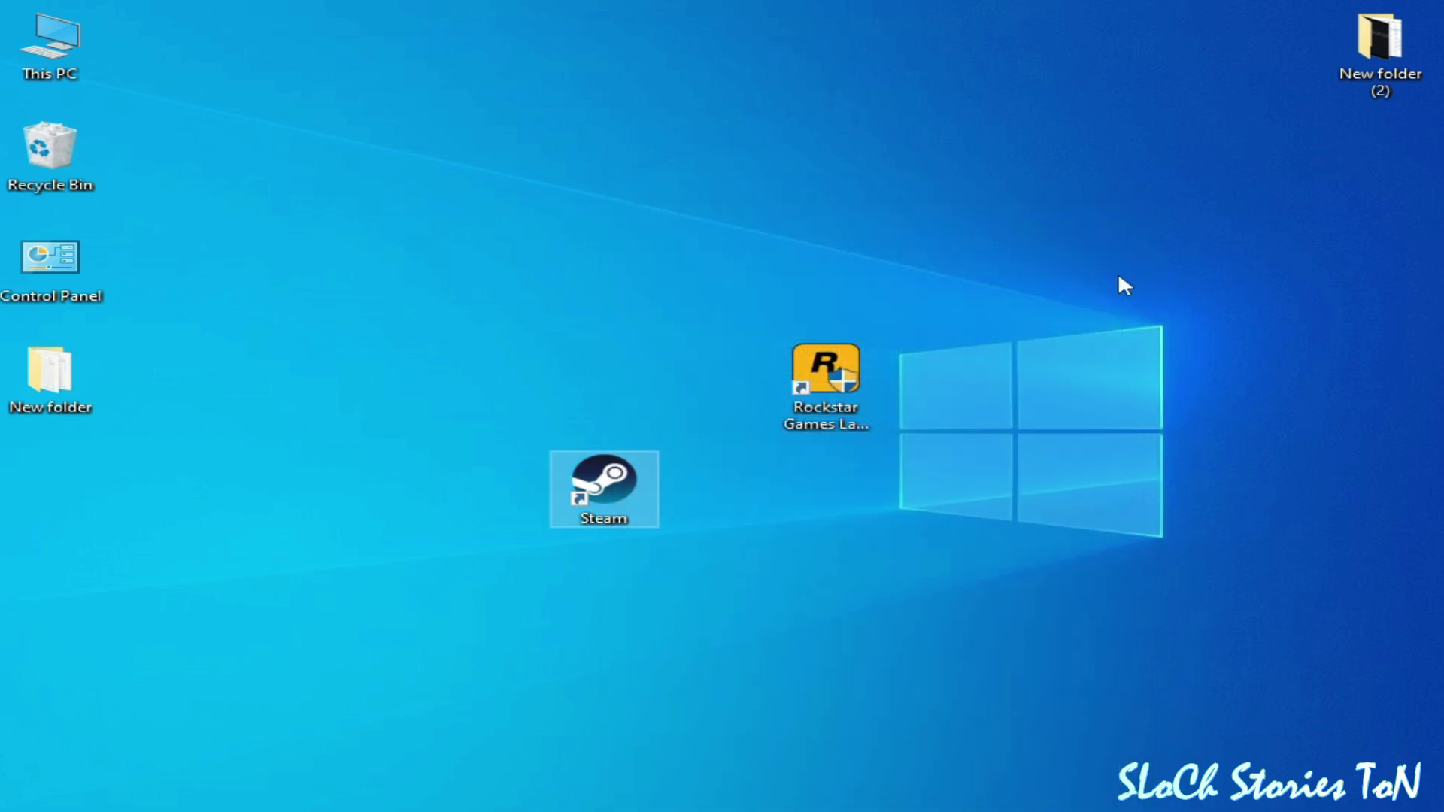